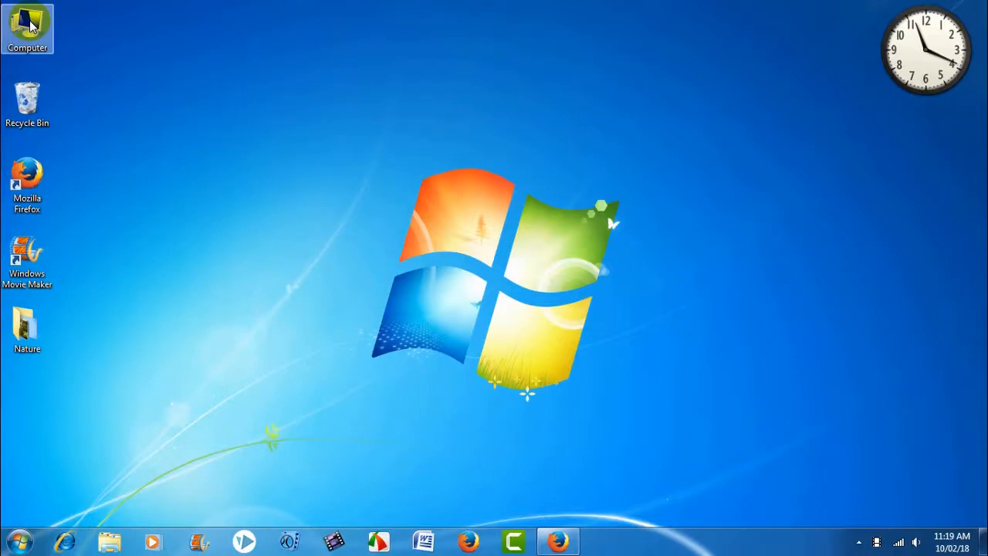
Browse the soft (E:) drive and select the windows-movie-maker-2017-full.exe installer.
{"action": "double_click", "coordinate": [30, 23]}
{"action": "left_click", "coordinate": [527, 270]}
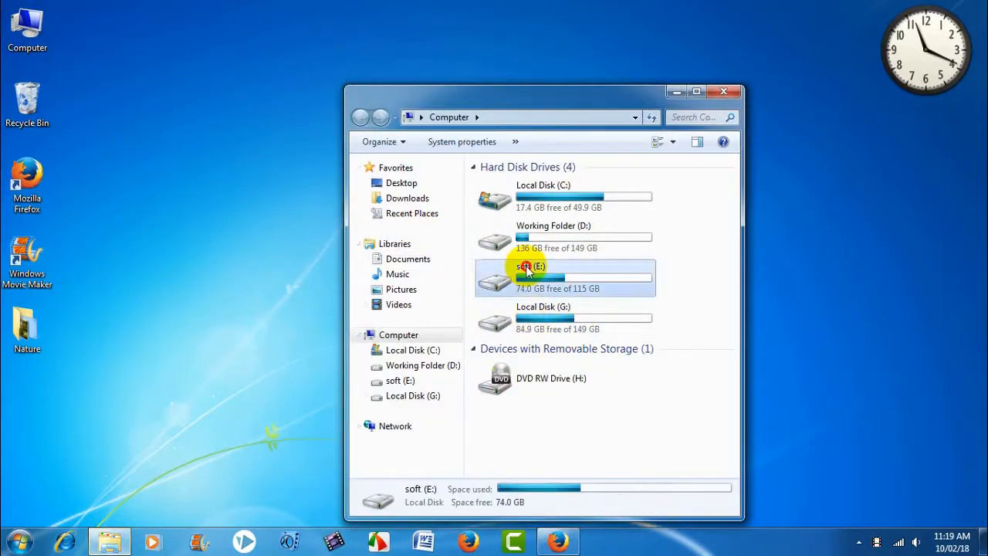
{"action": "double_click", "coordinate": [527, 270]}
{"action": "left_click_drag", "start_coordinate": [502, 109], "coordinate": [501, 64]}
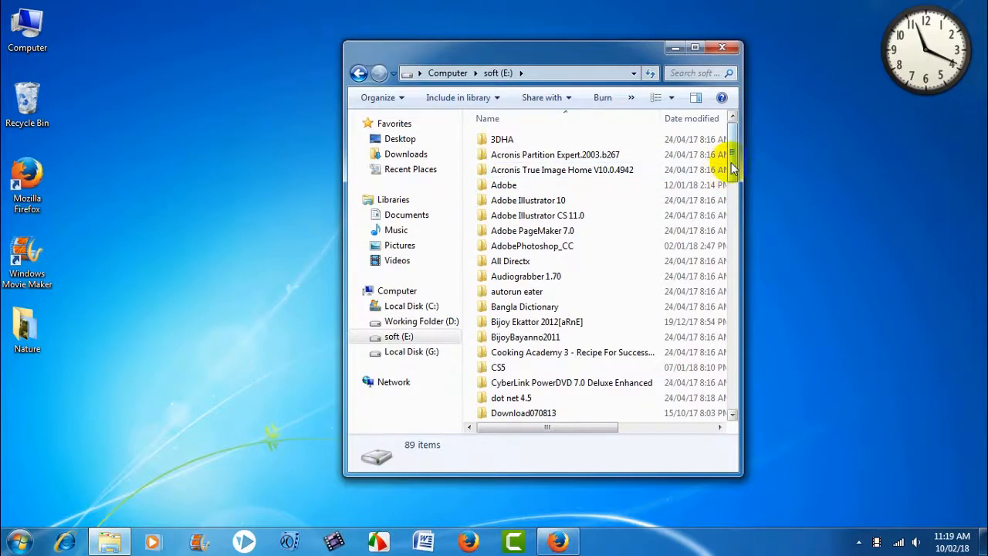
{"action": "left_click_drag", "start_coordinate": [730, 166], "coordinate": [732, 419]}
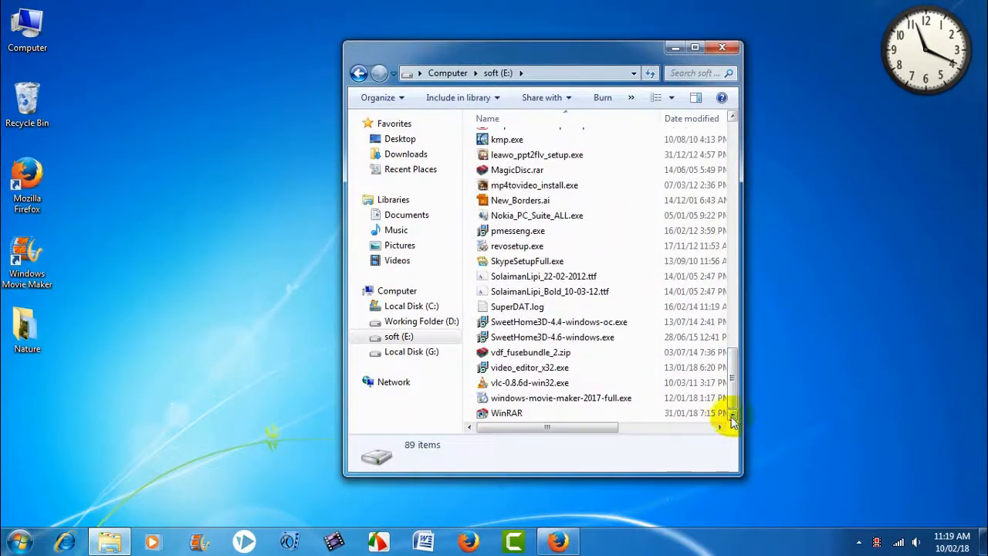
{"action": "left_click", "coordinate": [543, 399]}
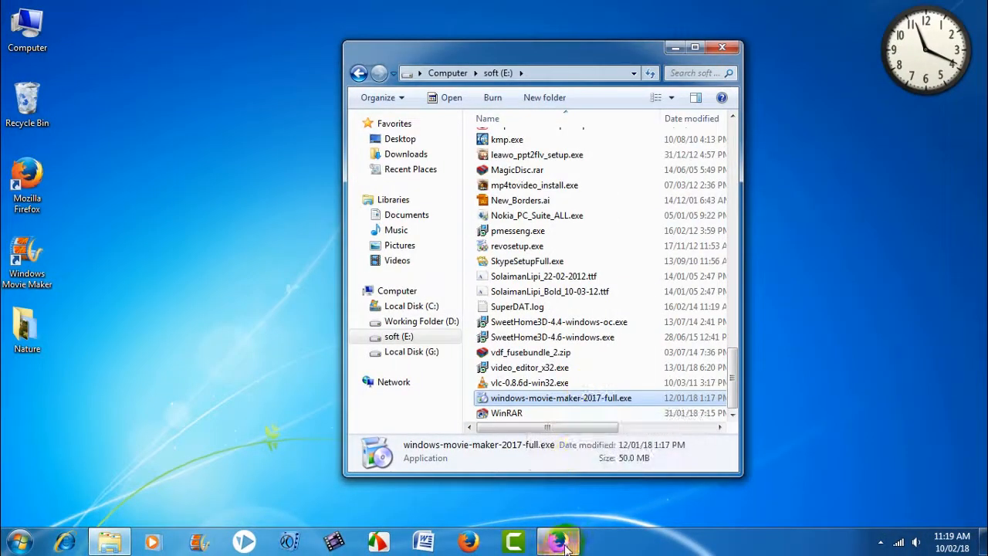
Switch to Firefox, open the bookmarked Windows Movie Maker page and download the installer for Windows 7, 8, 10.
{"action": "left_click", "coordinate": [566, 546]}
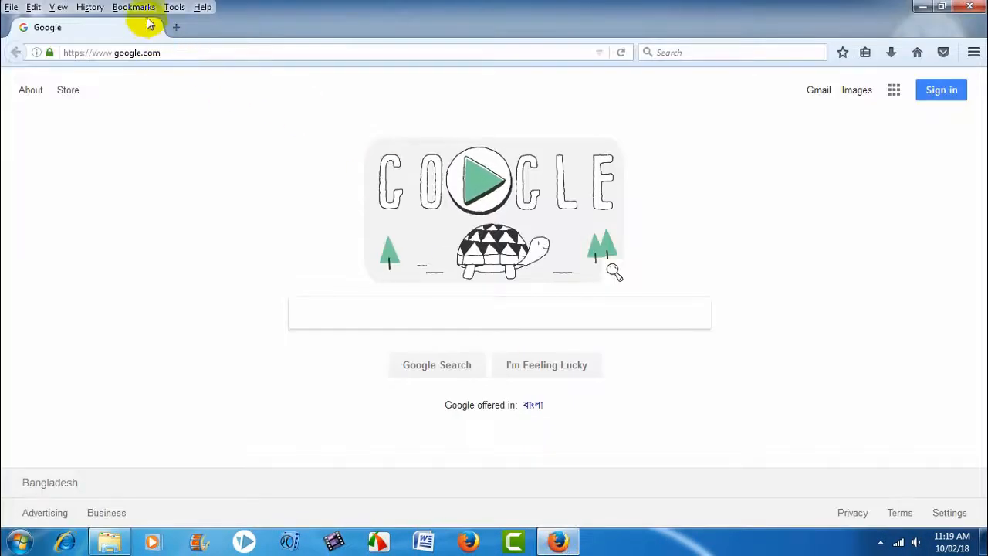
{"action": "left_click", "coordinate": [135, 7]}
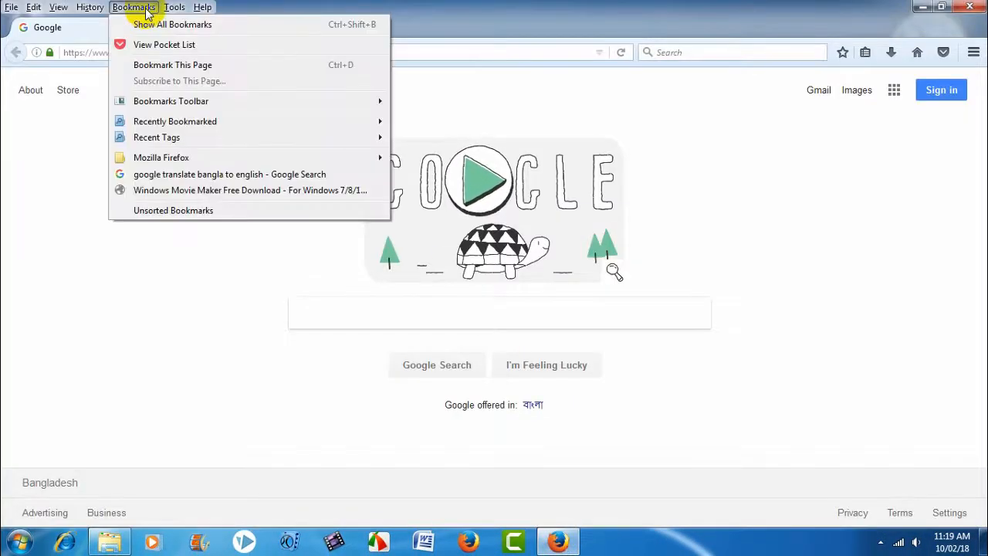
{"action": "left_click", "coordinate": [152, 192]}
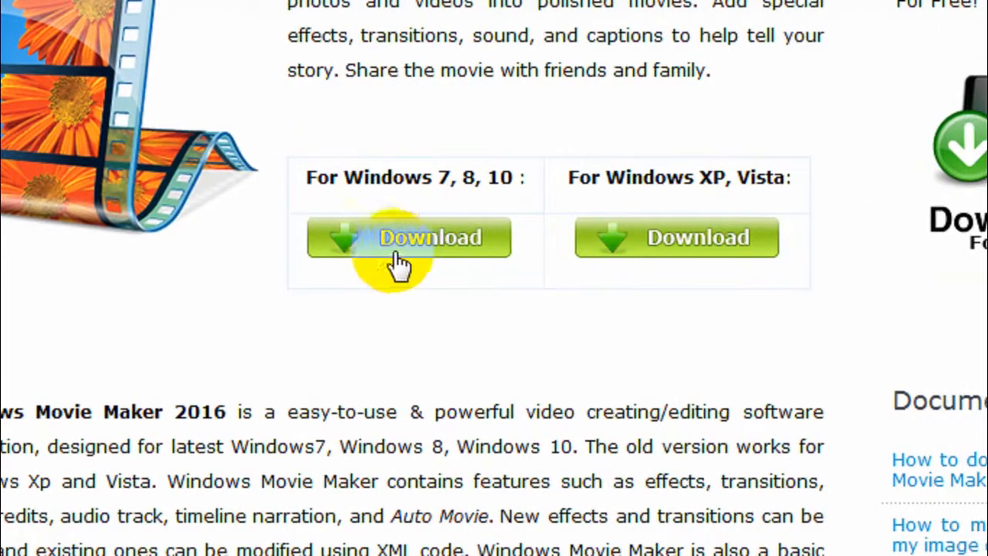
{"action": "left_click", "coordinate": [427, 246]}
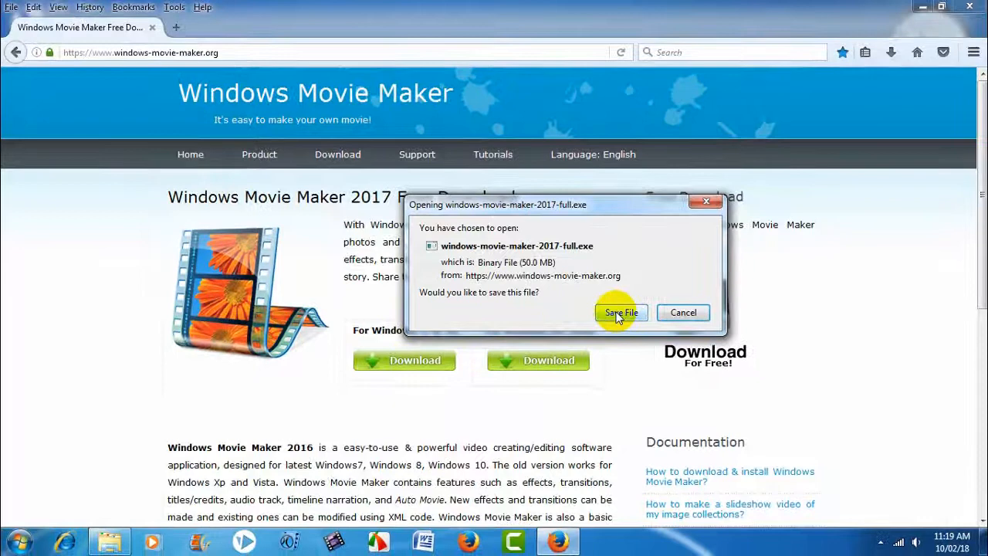
{"action": "left_click", "coordinate": [621, 313]}
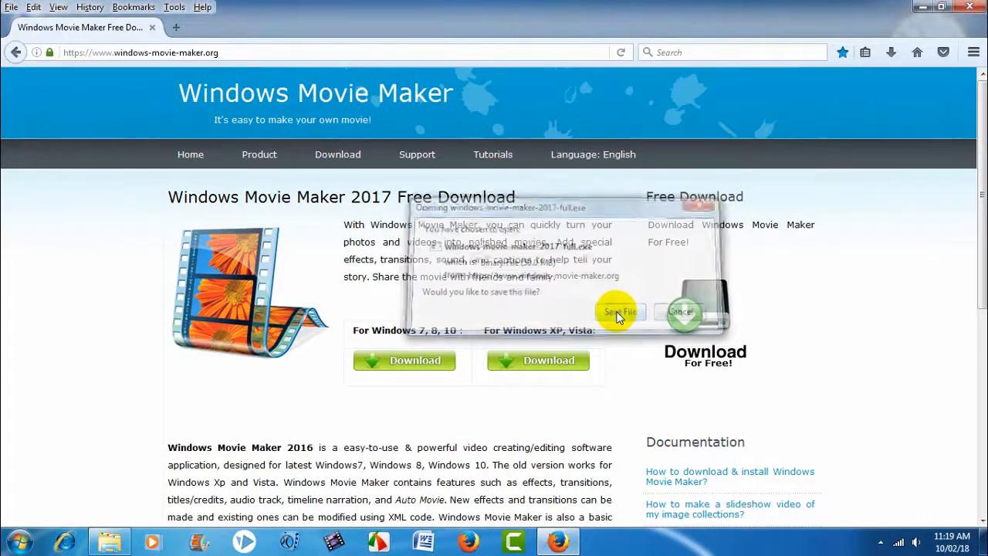
Cancel the running windows-movie-maker-2017-full.exe download, then close the browser and the soft (E:) window.
{"action": "left_click", "coordinate": [892, 53]}
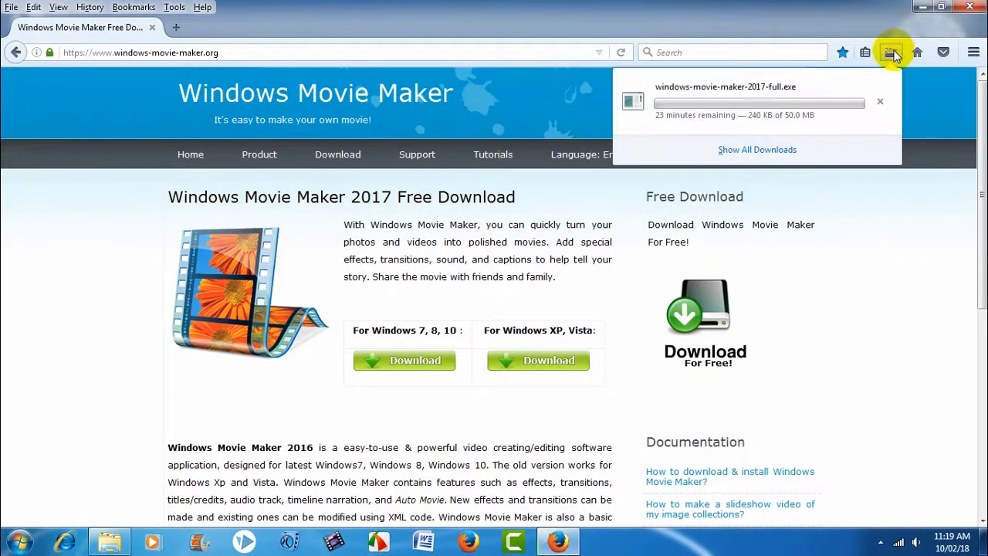
{"action": "left_click", "coordinate": [880, 102]}
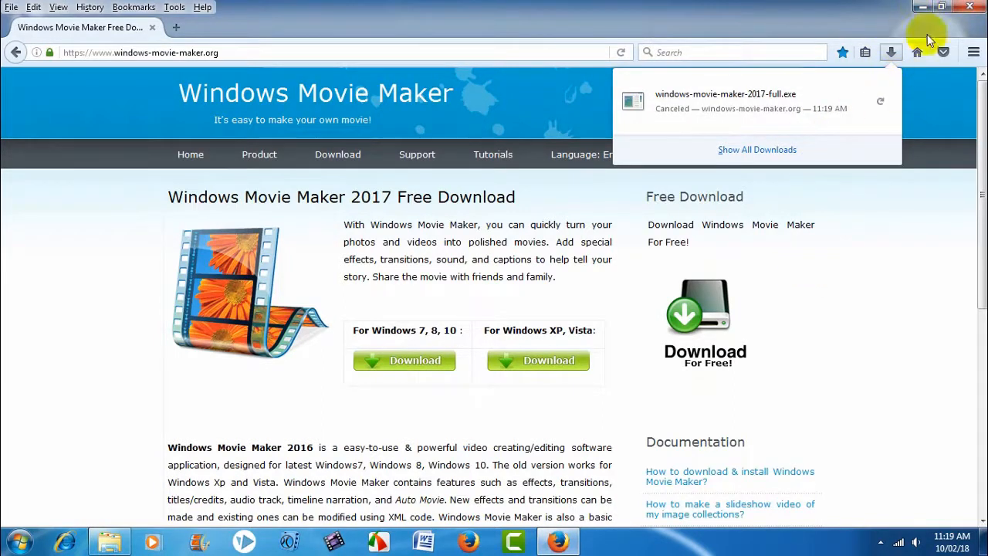
{"action": "left_click", "coordinate": [973, 7]}
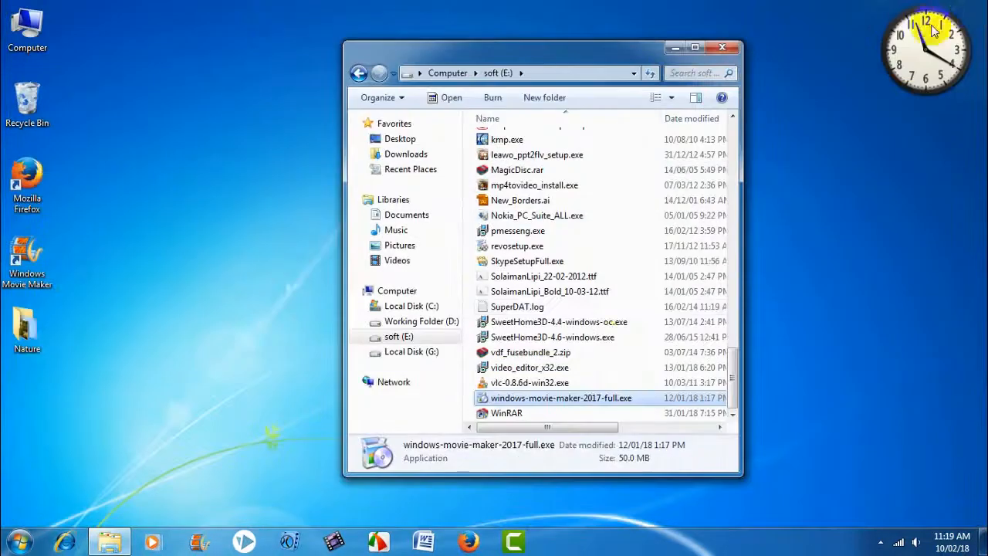
{"action": "left_click", "coordinate": [724, 50]}
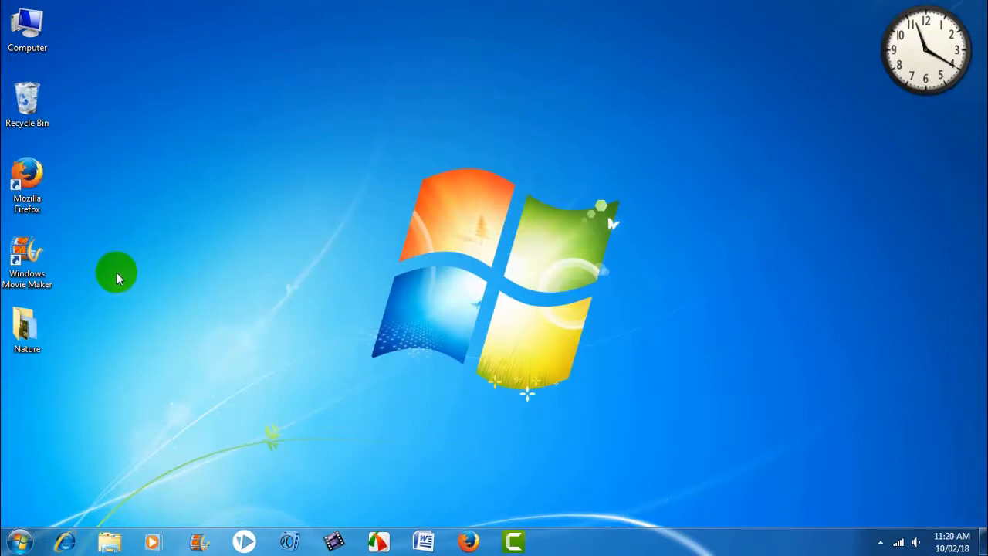
Start Windows Movie Maker and add all five photos from the desktop's picture folder to the project.
{"action": "left_click", "coordinate": [25, 263]}
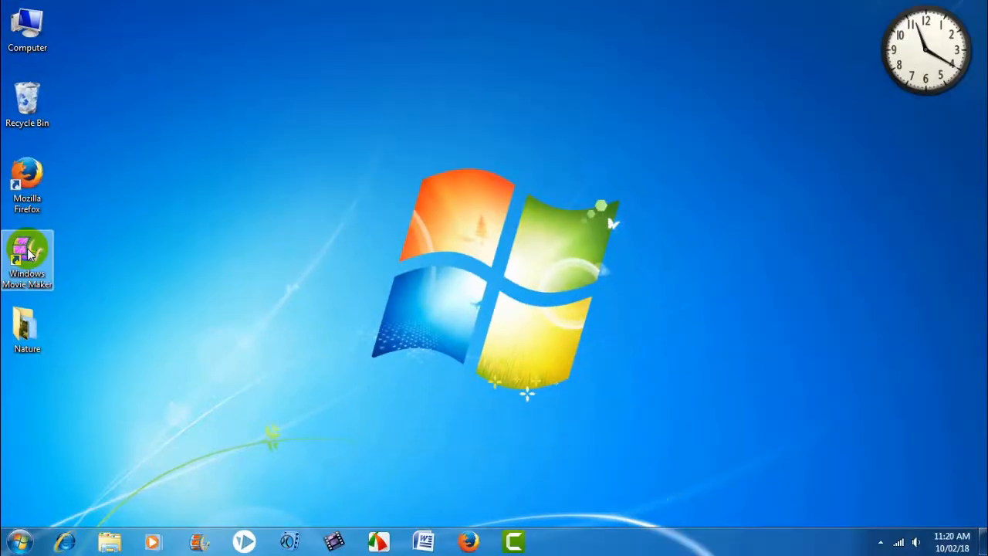
{"action": "double_click", "coordinate": [54, 276]}
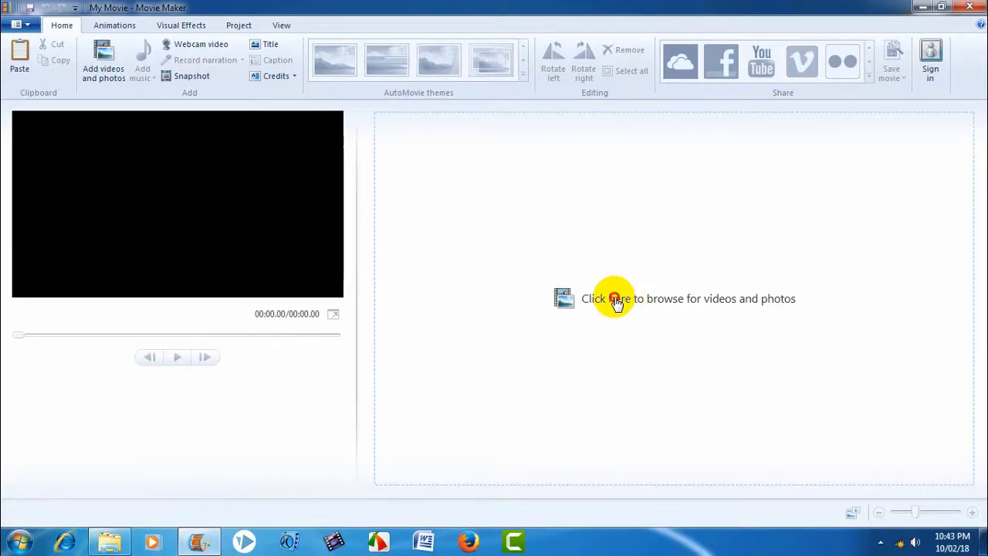
{"action": "left_click", "coordinate": [620, 301]}
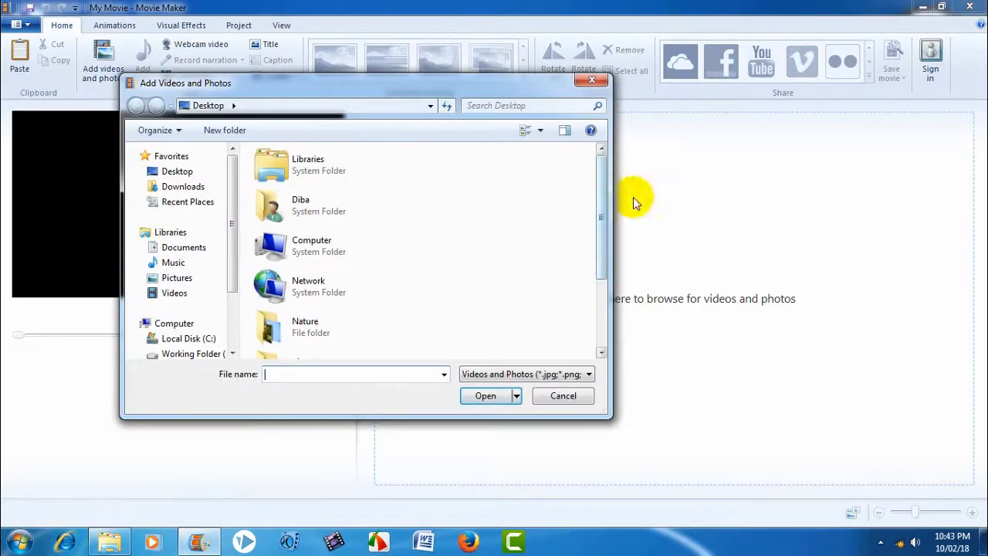
{"action": "left_click_drag", "start_coordinate": [602, 197], "coordinate": [602, 325]}
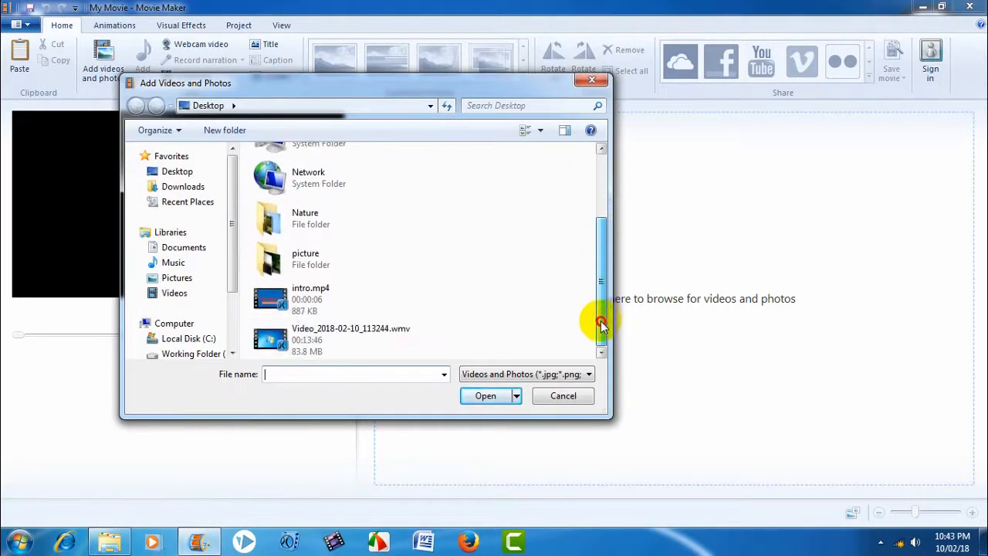
{"action": "double_click", "coordinate": [311, 256]}
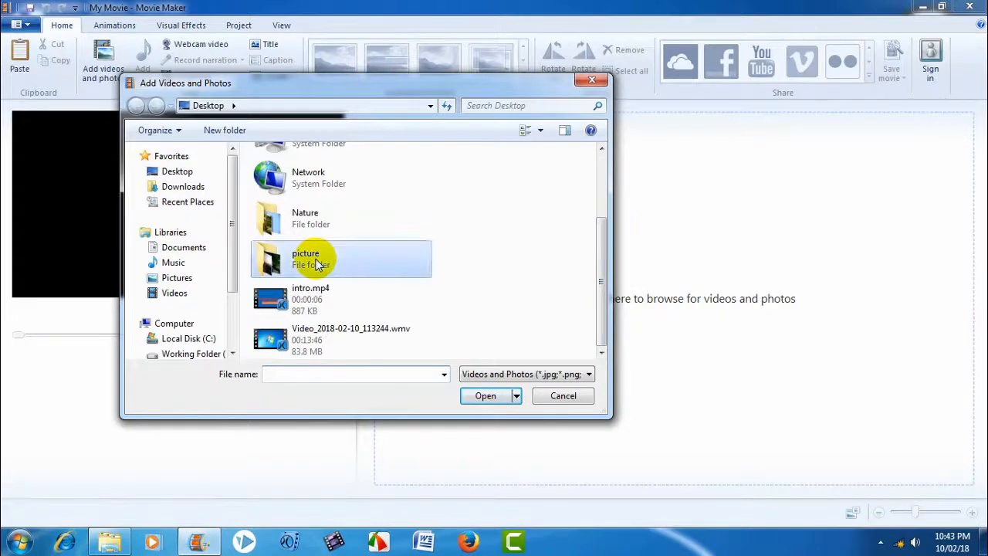
{"action": "left_click_drag", "start_coordinate": [375, 93], "coordinate": [445, 146]}
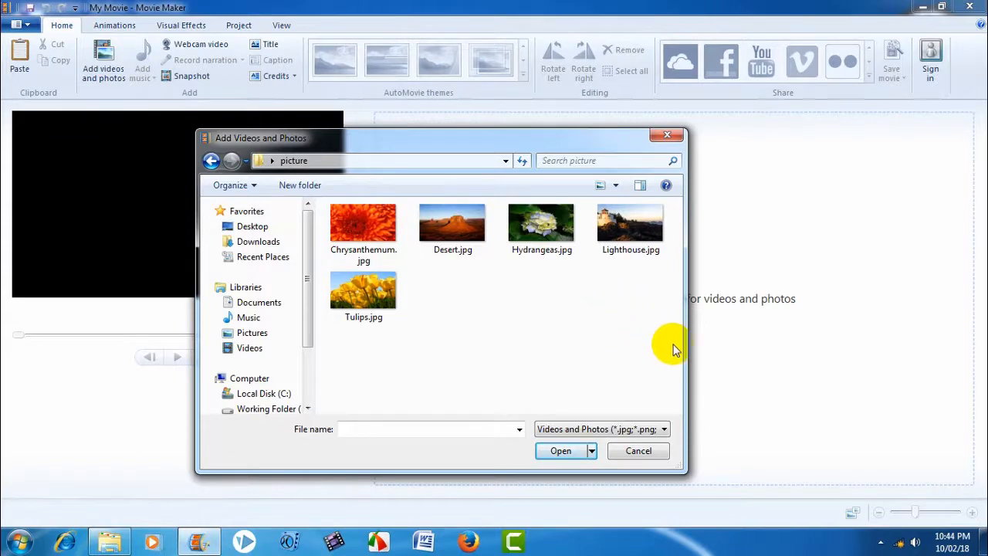
{"action": "left_click_drag", "start_coordinate": [673, 349], "coordinate": [357, 209]}
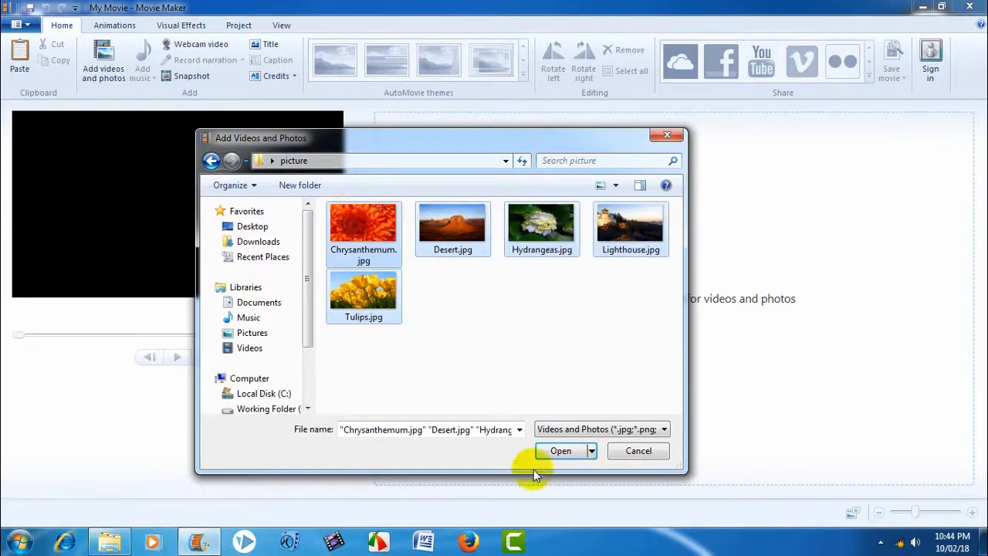
{"action": "left_click", "coordinate": [563, 453]}
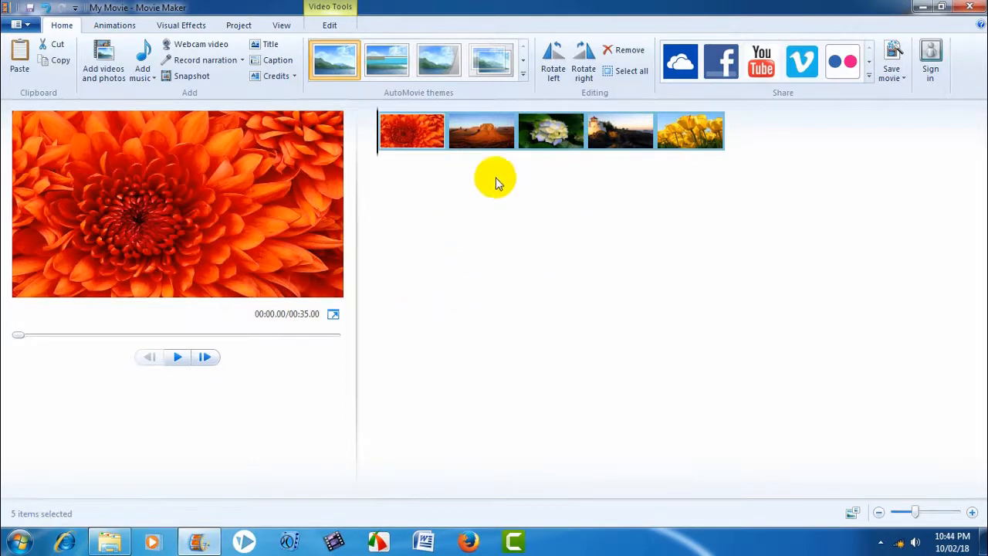
Apply the Diagonal - box out transition to all five photos and play the slideshow preview.
{"action": "left_click", "coordinate": [407, 133]}
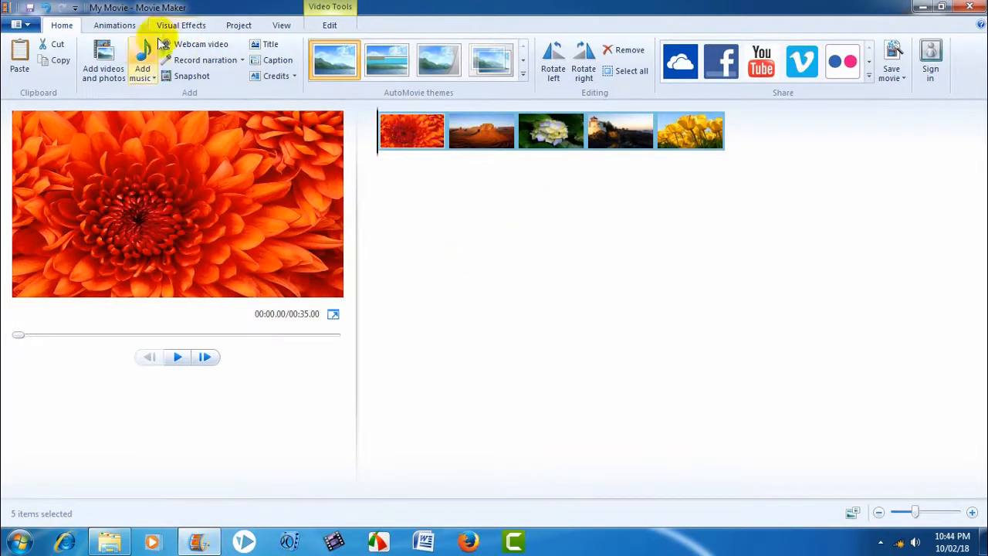
{"action": "left_click", "coordinate": [116, 28]}
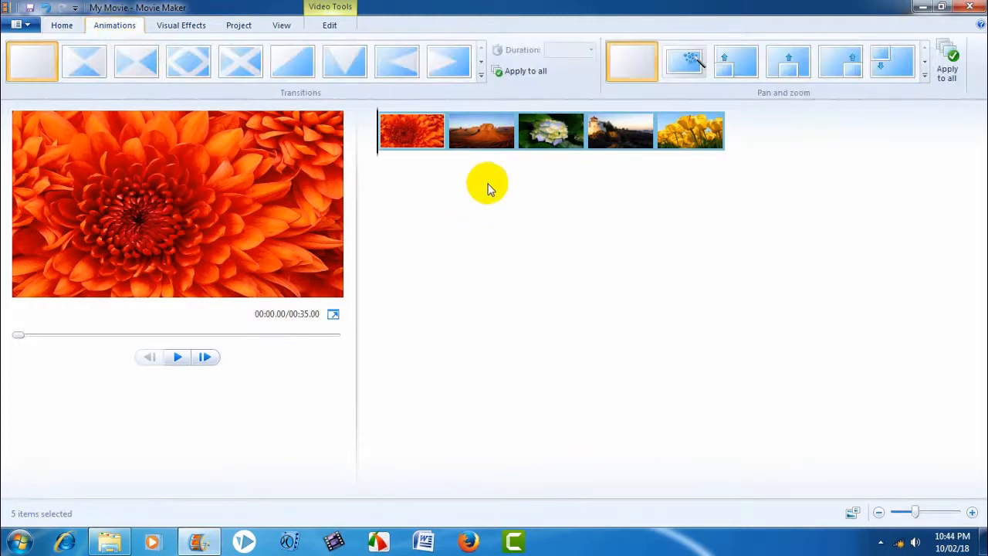
{"action": "left_click", "coordinate": [379, 132]}
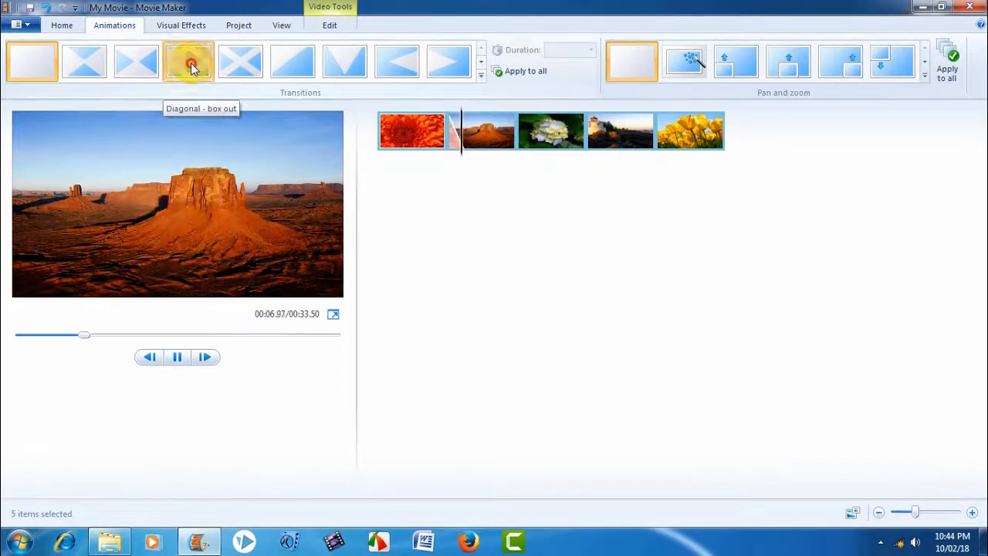
{"action": "left_click", "coordinate": [191, 63]}
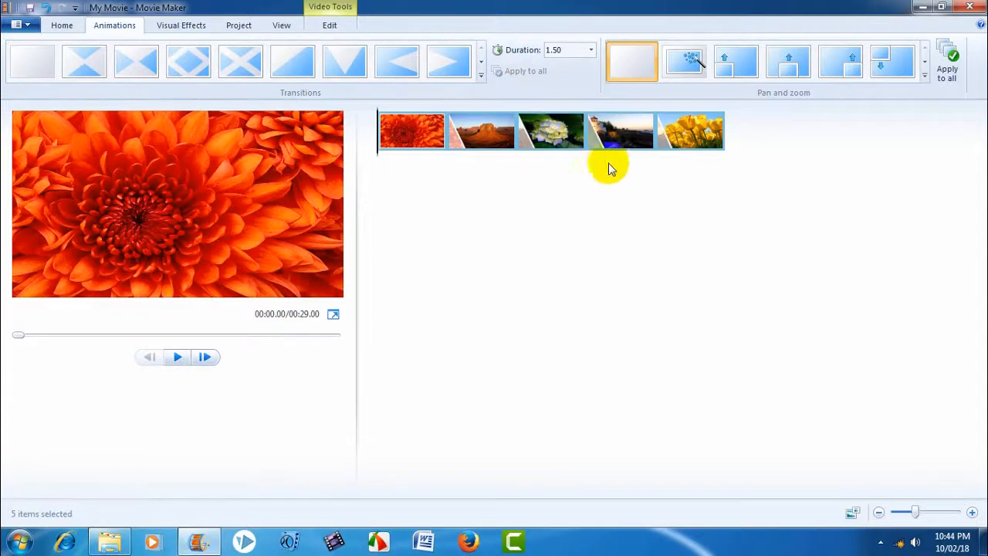
{"action": "left_click", "coordinate": [176, 357]}
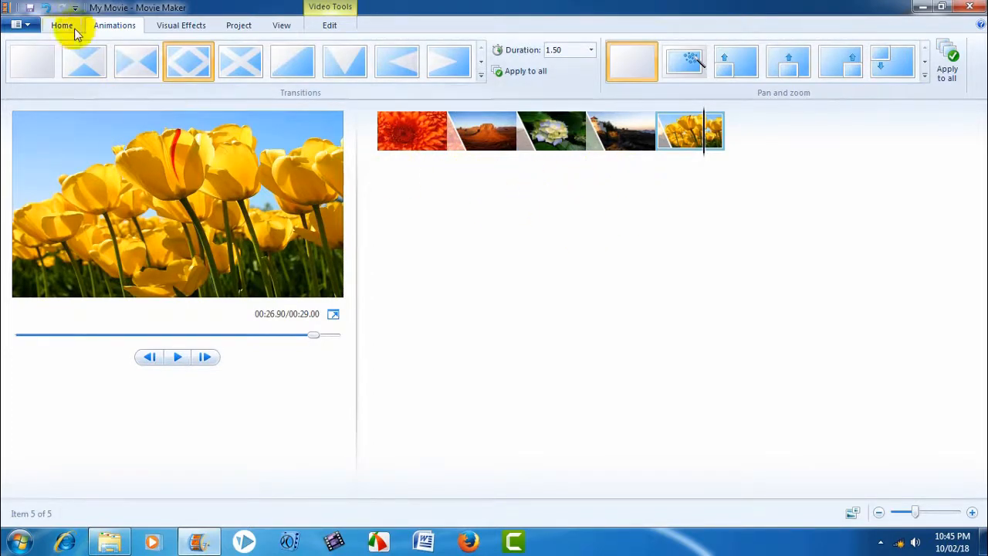
Add Wildlife.wmv from the Sample Videos folder under Public Videos on Local Disk (C:) after the tulips photo.
{"action": "left_click", "coordinate": [62, 25]}
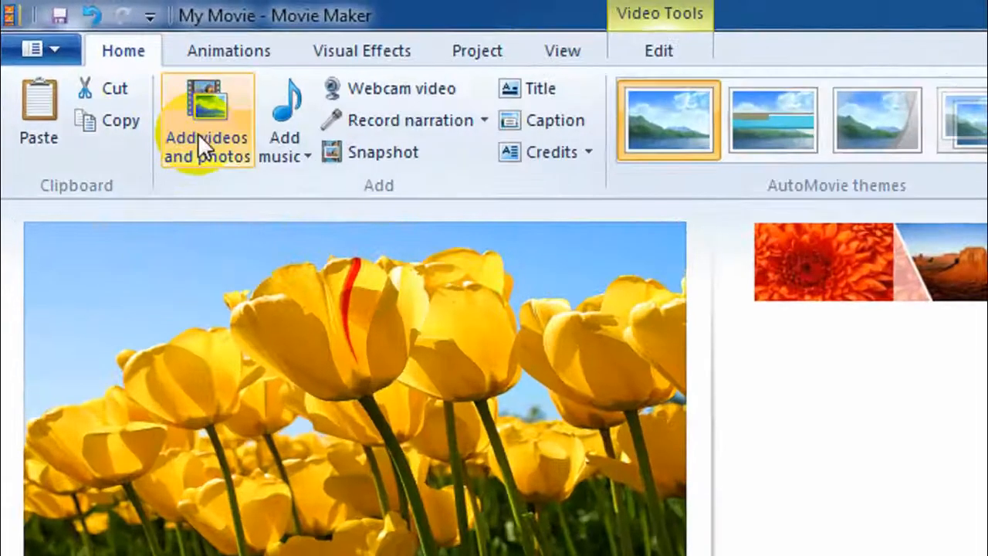
{"action": "left_click", "coordinate": [219, 131]}
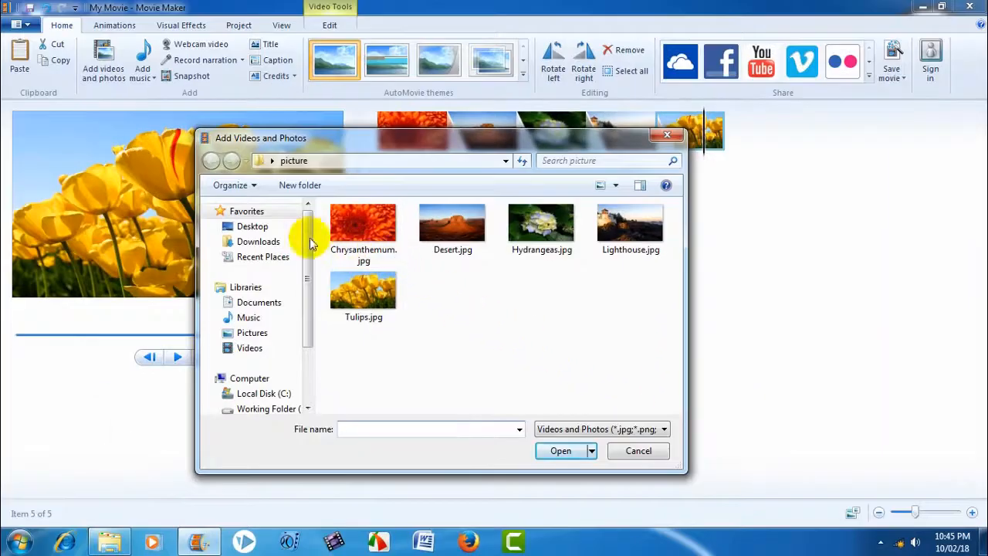
{"action": "left_click", "coordinate": [505, 161]}
{"action": "left_click", "coordinate": [505, 161]}
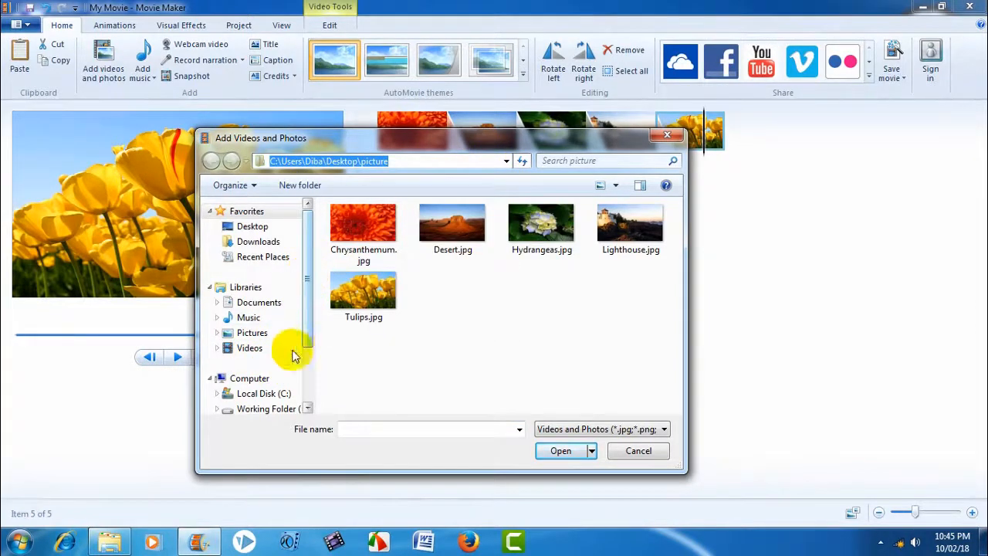
{"action": "left_click", "coordinate": [276, 395]}
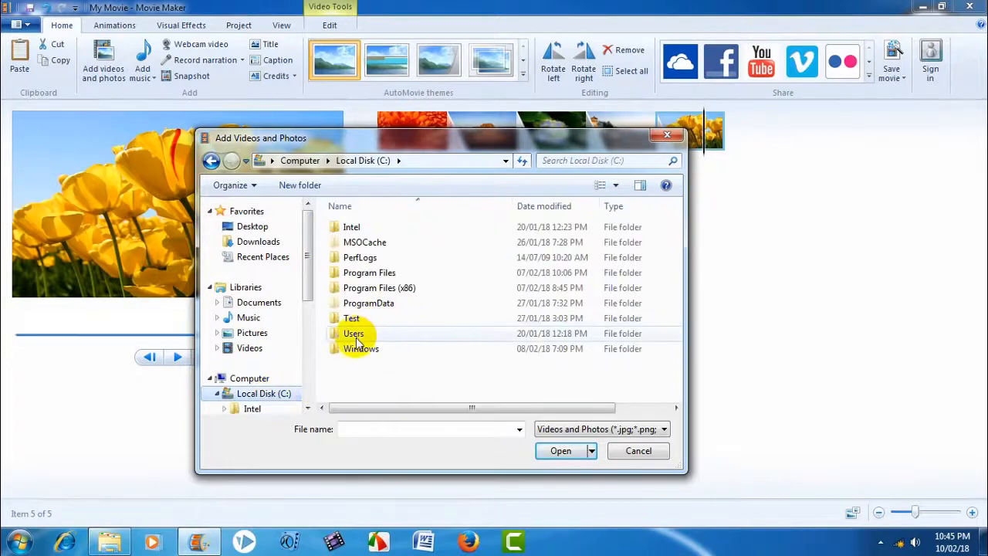
{"action": "double_click", "coordinate": [356, 333]}
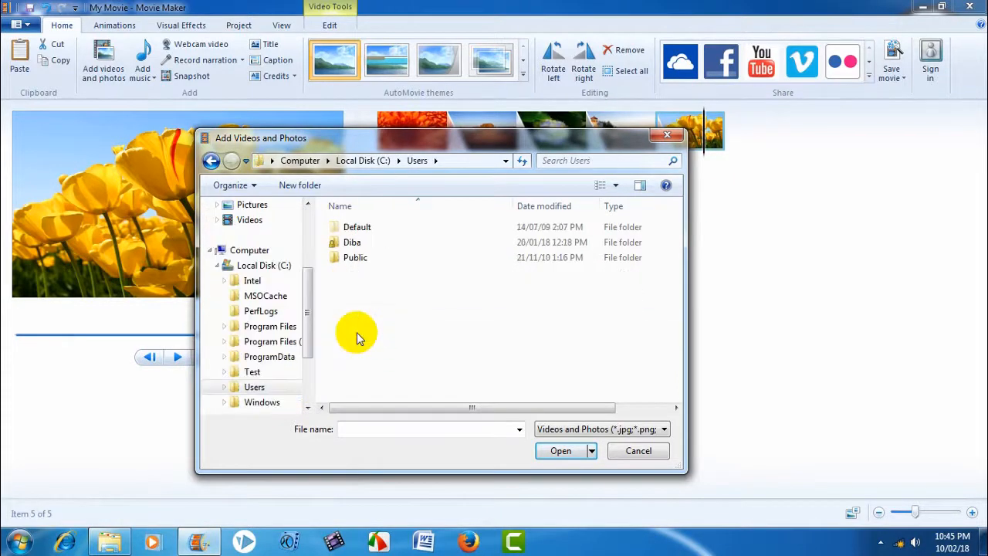
{"action": "double_click", "coordinate": [360, 258]}
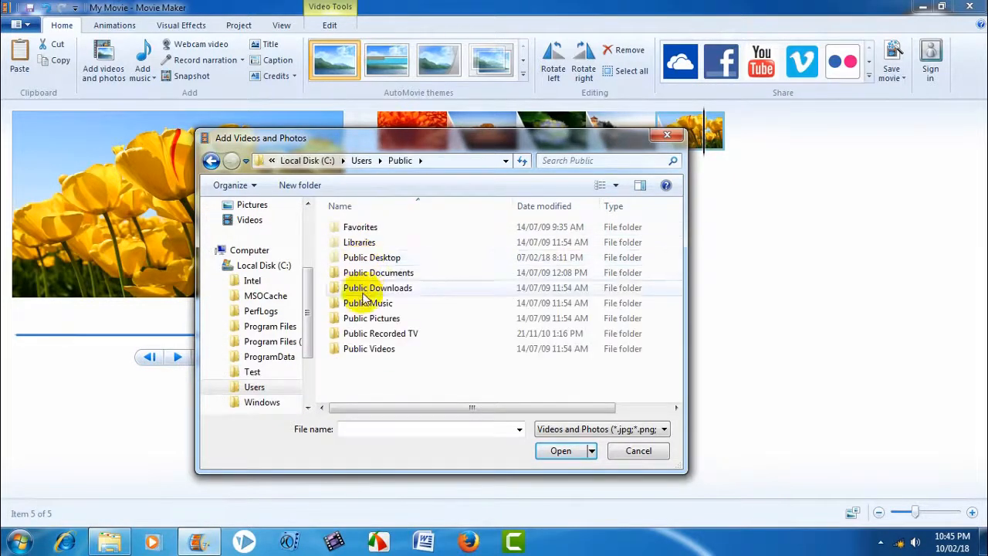
{"action": "double_click", "coordinate": [381, 349]}
{"action": "double_click", "coordinate": [361, 232]}
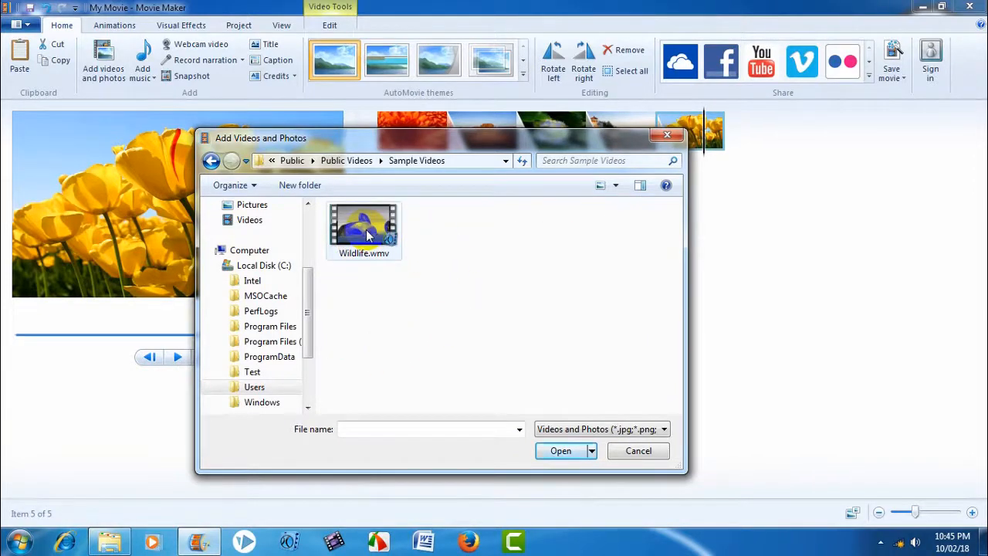
{"action": "left_click", "coordinate": [368, 236]}
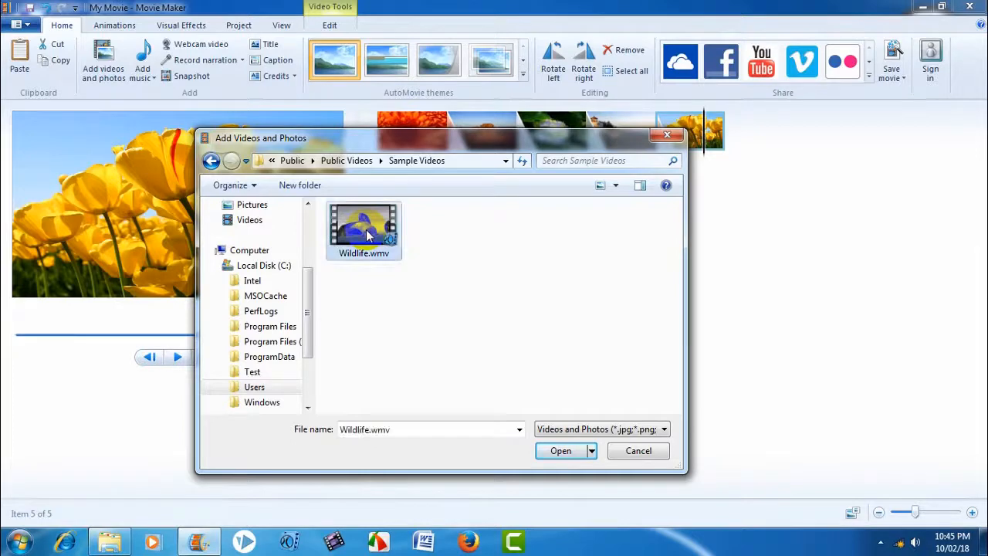
{"action": "left_click", "coordinate": [564, 451]}
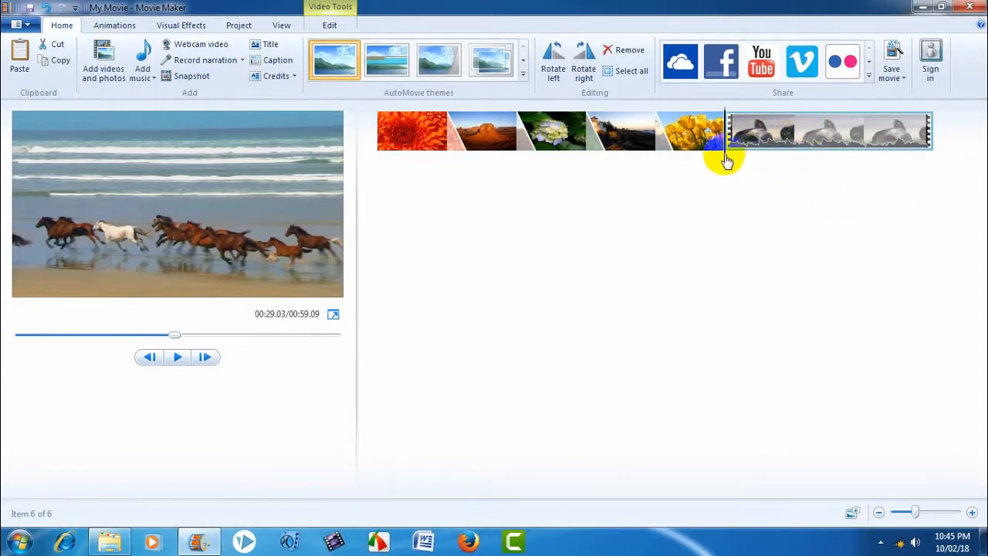
Split the Wildlife video at about 00:41.87 on the movie timeline and remove the second part.
{"action": "left_click_drag", "start_coordinate": [755, 154], "coordinate": [816, 164]}
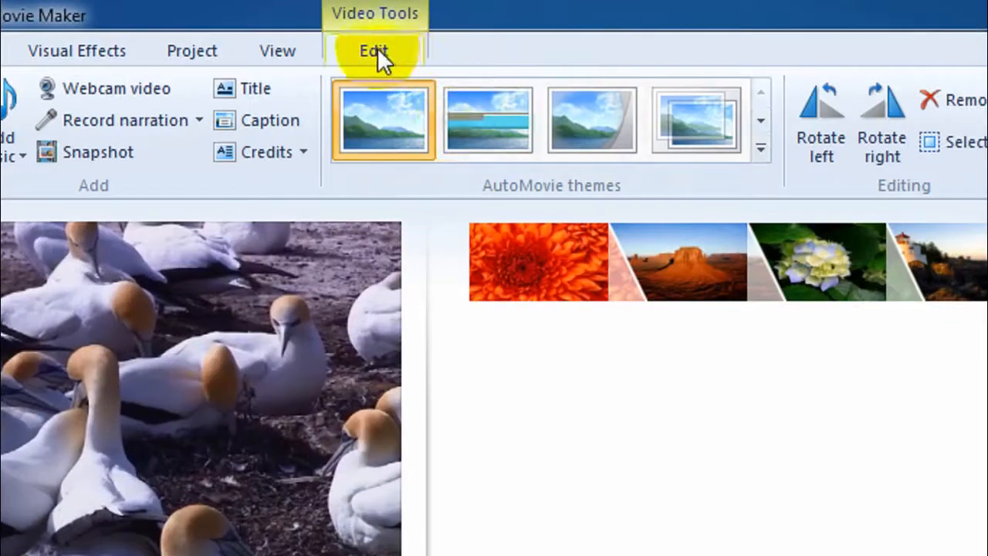
{"action": "left_click", "coordinate": [378, 53]}
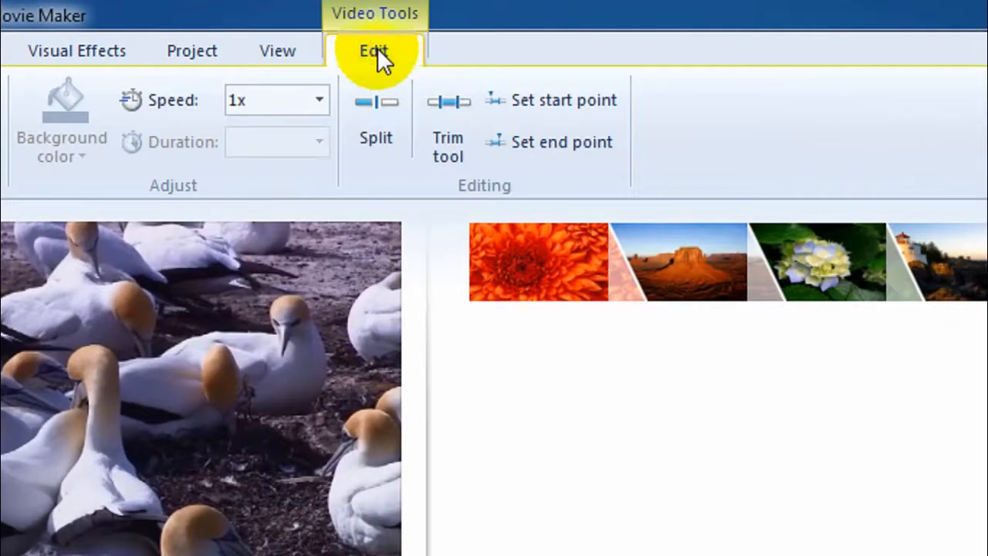
{"action": "left_click", "coordinate": [380, 117]}
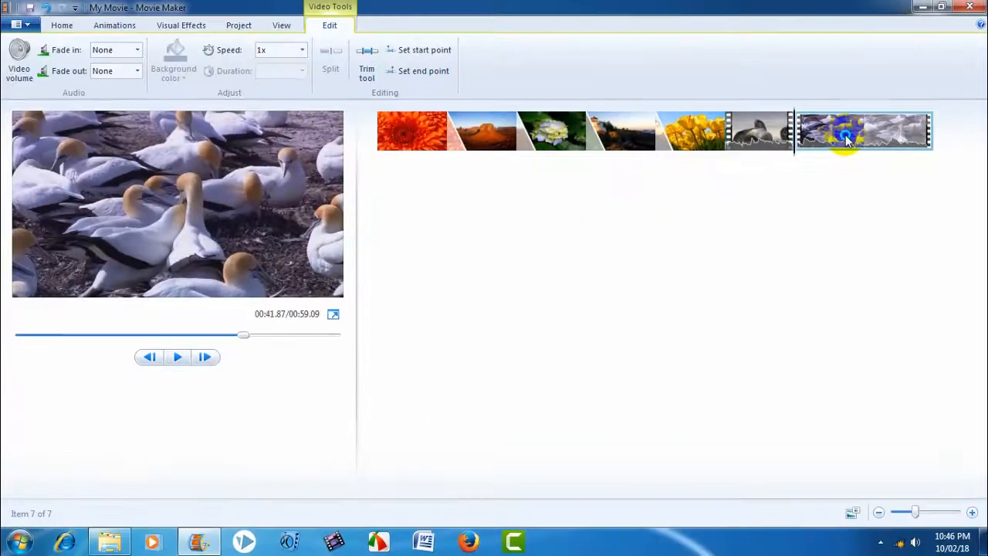
{"action": "right_click", "coordinate": [847, 139]}
{"action": "left_click", "coordinate": [880, 223]}
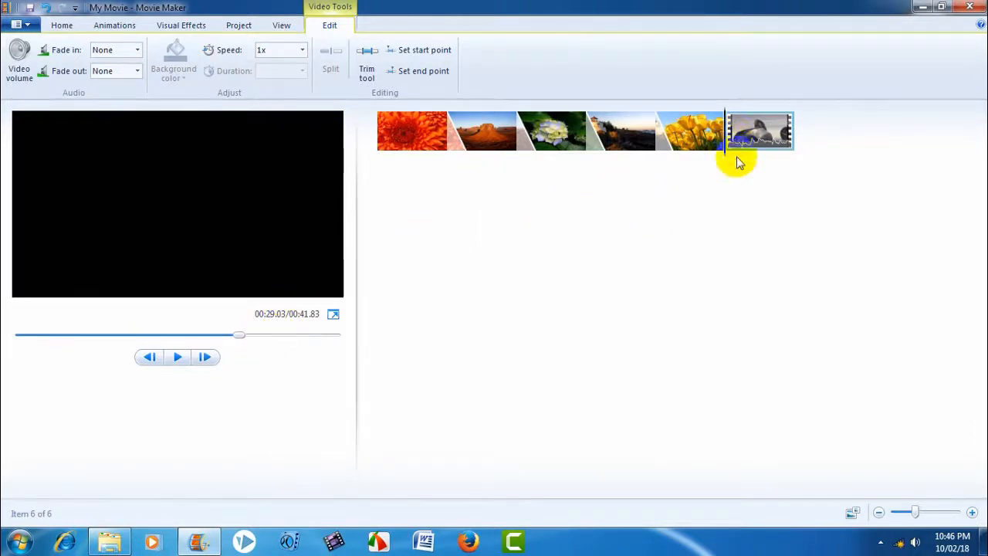
Apply the Diagonal down-right transition to the shortened wildlife clip, then pause the preview.
{"action": "left_click", "coordinate": [116, 26]}
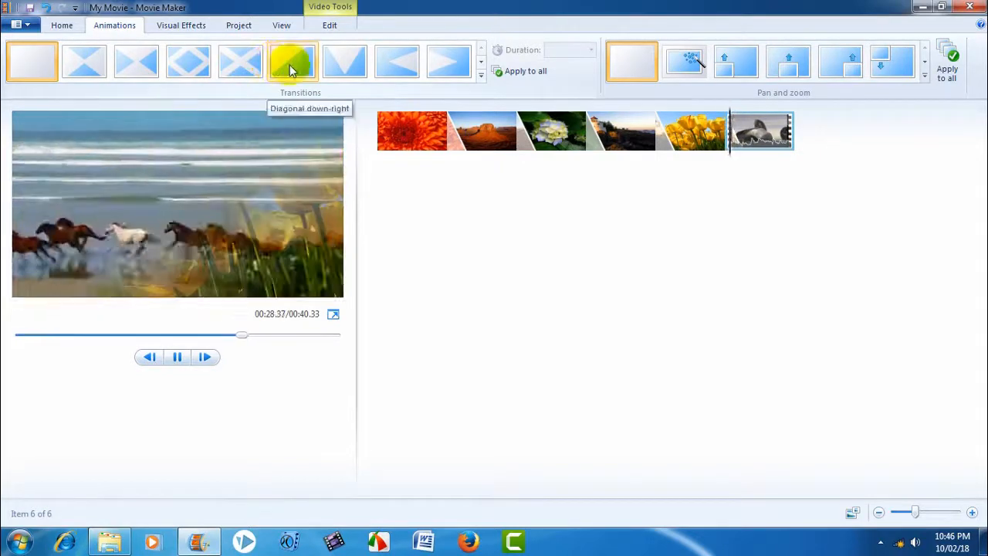
{"action": "left_click", "coordinate": [289, 64]}
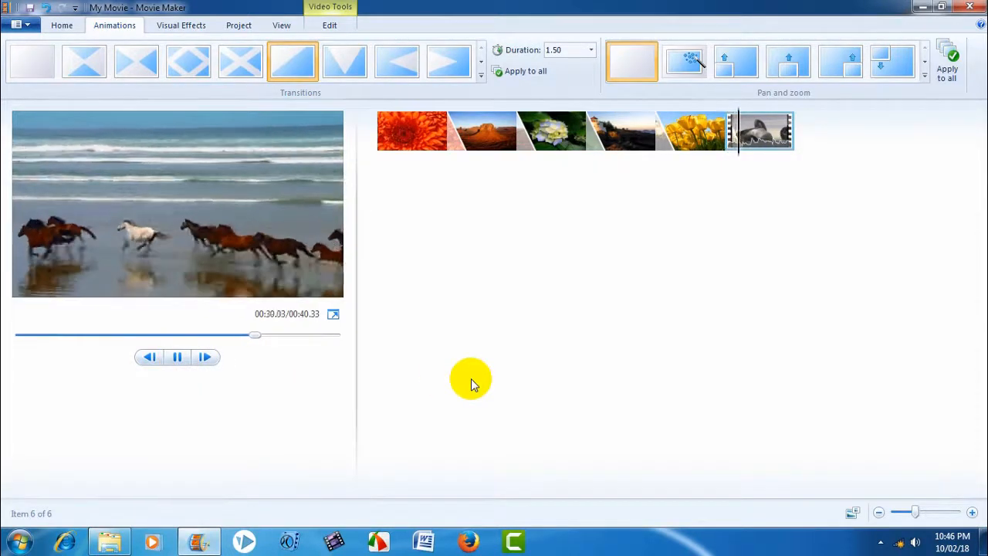
{"action": "left_click", "coordinate": [177, 357]}
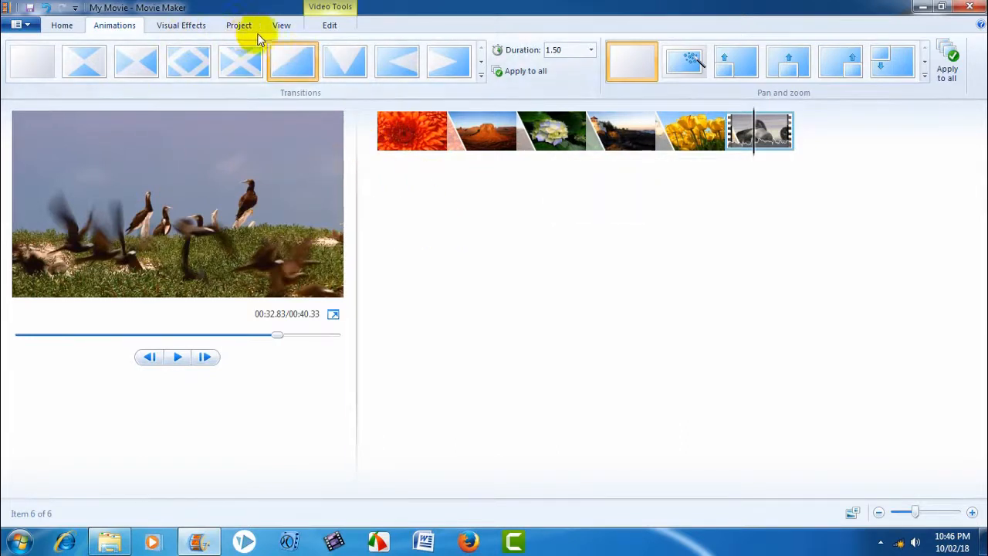
Insert a title reading "My family" before the wildlife clip.
{"action": "left_click", "coordinate": [62, 26]}
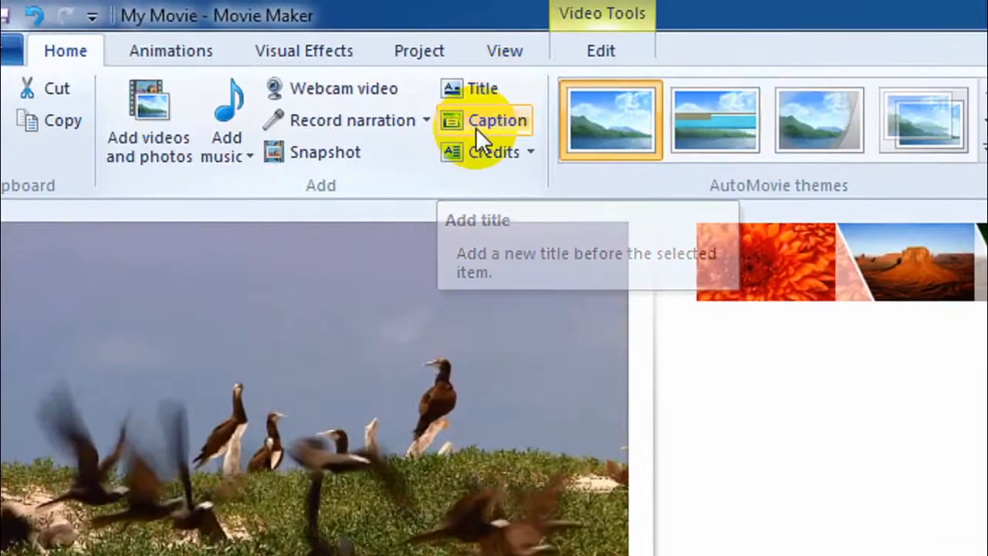
{"action": "left_click", "coordinate": [478, 87]}
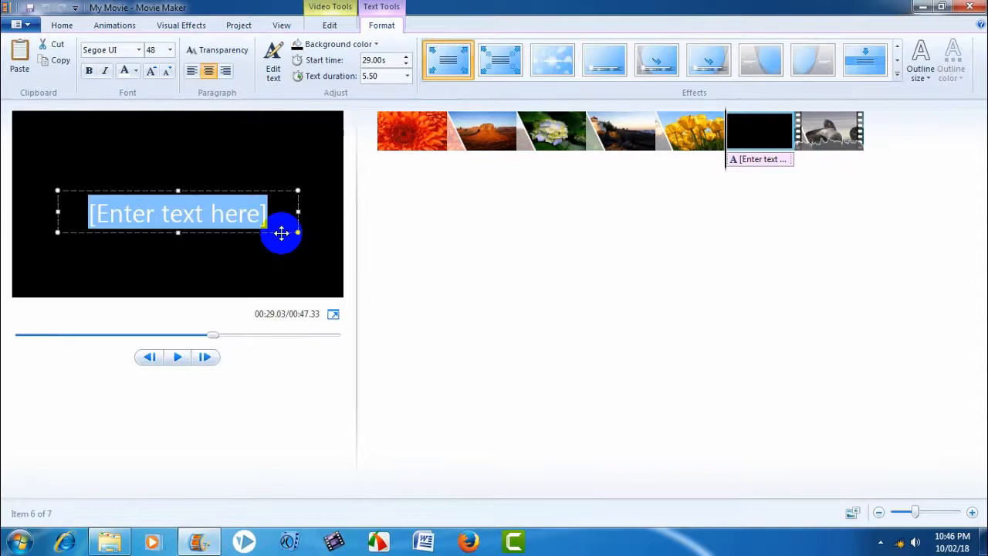
{"action": "type", "text": "<"}
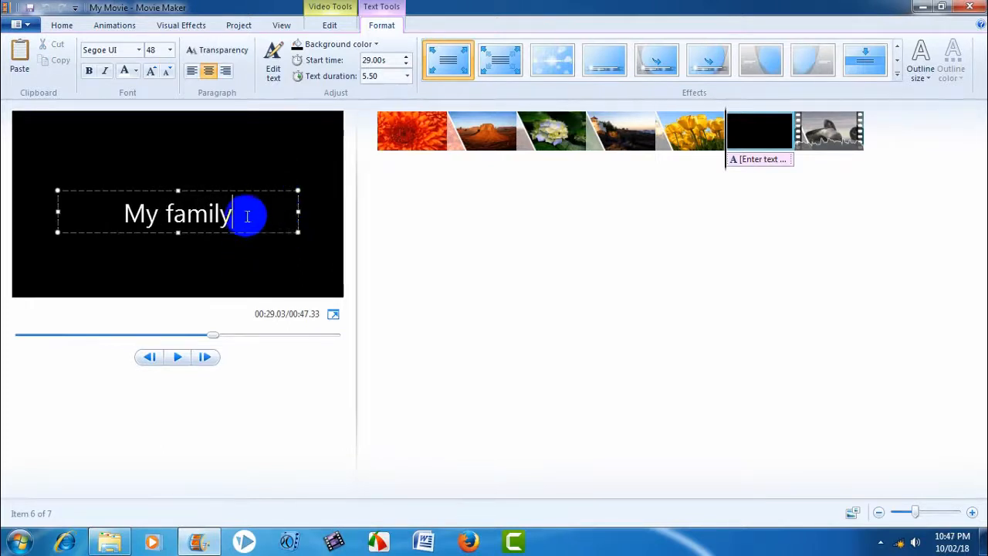
{"action": "left_click", "coordinate": [250, 175]}
Format the "My family" title text in red with the Myriad Pro Light font.
{"action": "left_click", "coordinate": [207, 216]}
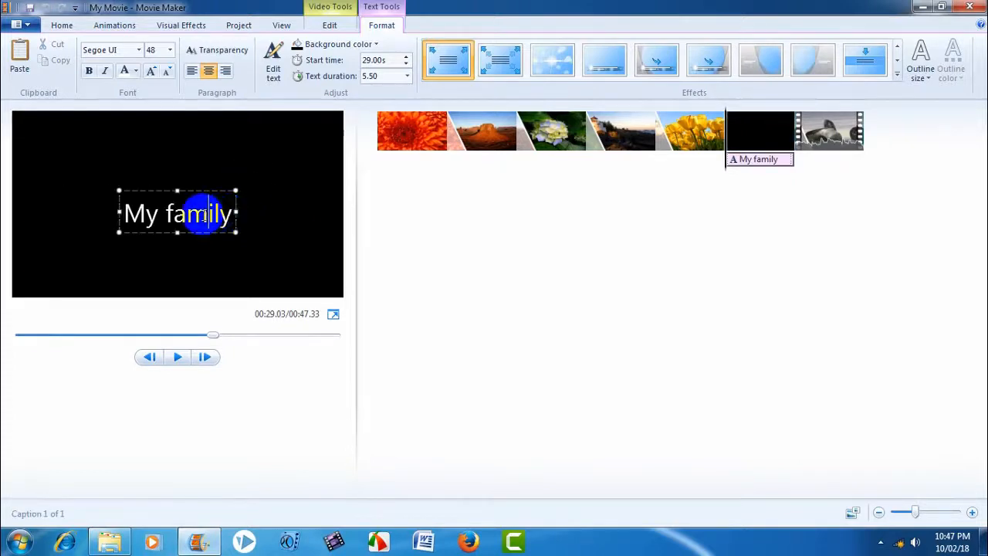
{"action": "triple_click", "coordinate": [202, 214]}
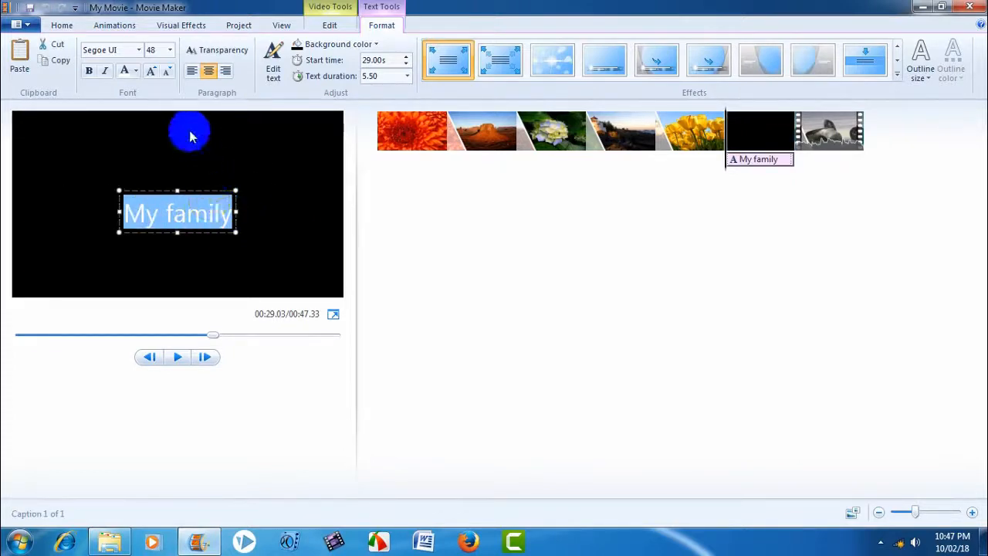
{"action": "left_click", "coordinate": [135, 71]}
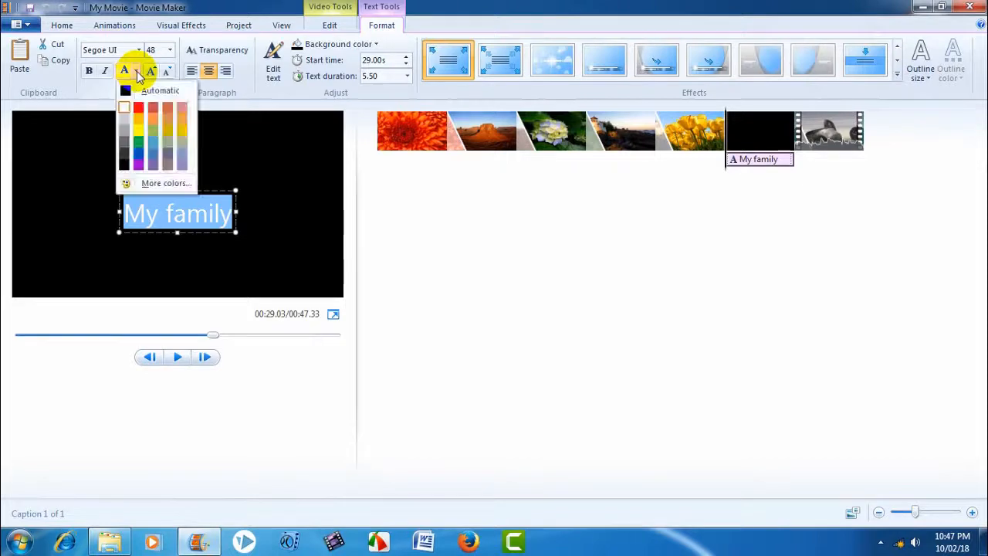
{"action": "left_click", "coordinate": [141, 112]}
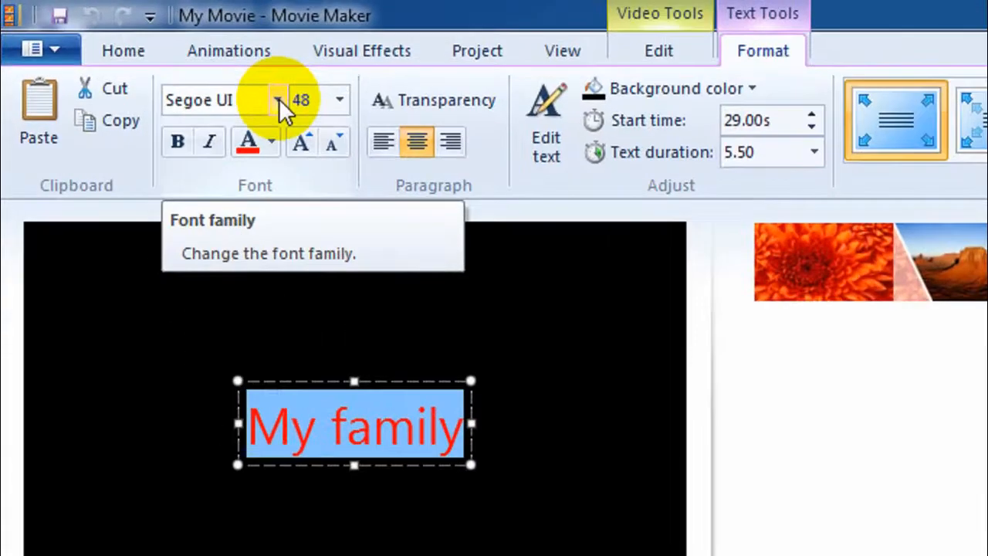
{"action": "left_click", "coordinate": [139, 50]}
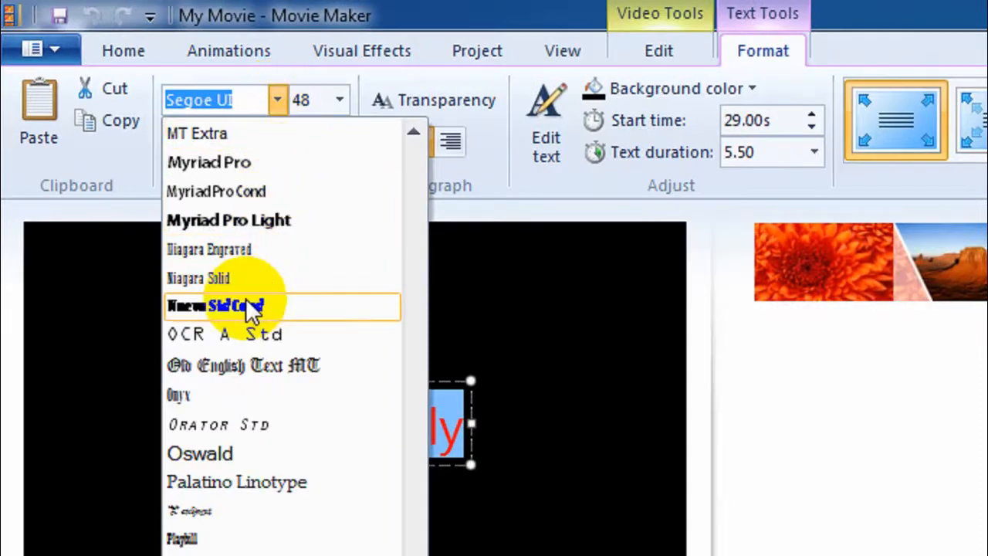
{"action": "left_click", "coordinate": [245, 222]}
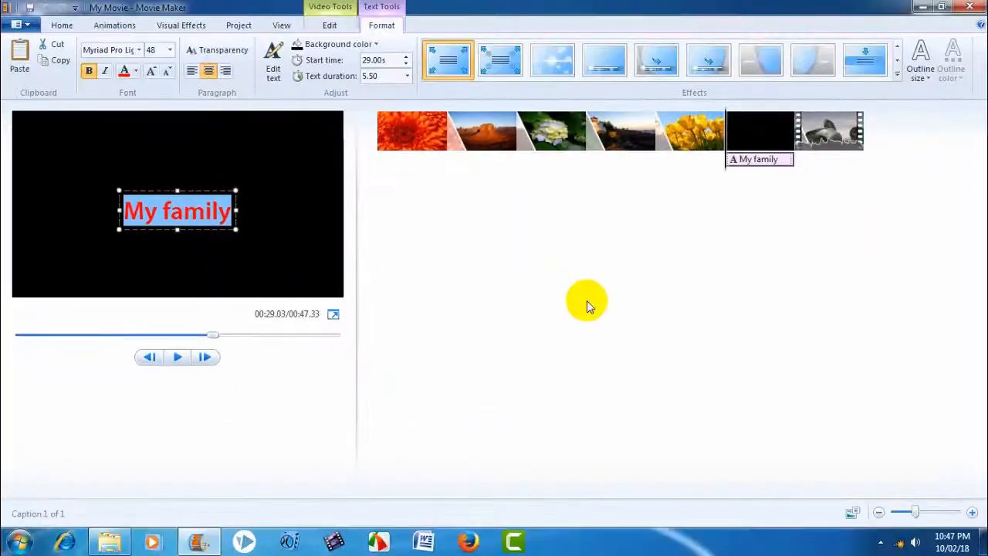
Give the title text a narrow orange outline and pause the preview after it plays.
{"action": "left_click", "coordinate": [931, 81]}
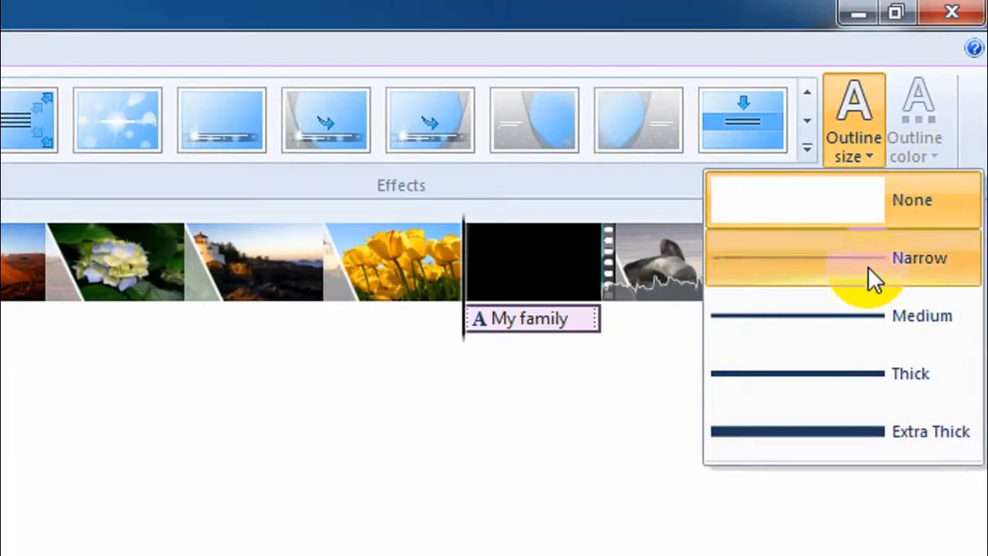
{"action": "left_click", "coordinate": [867, 267]}
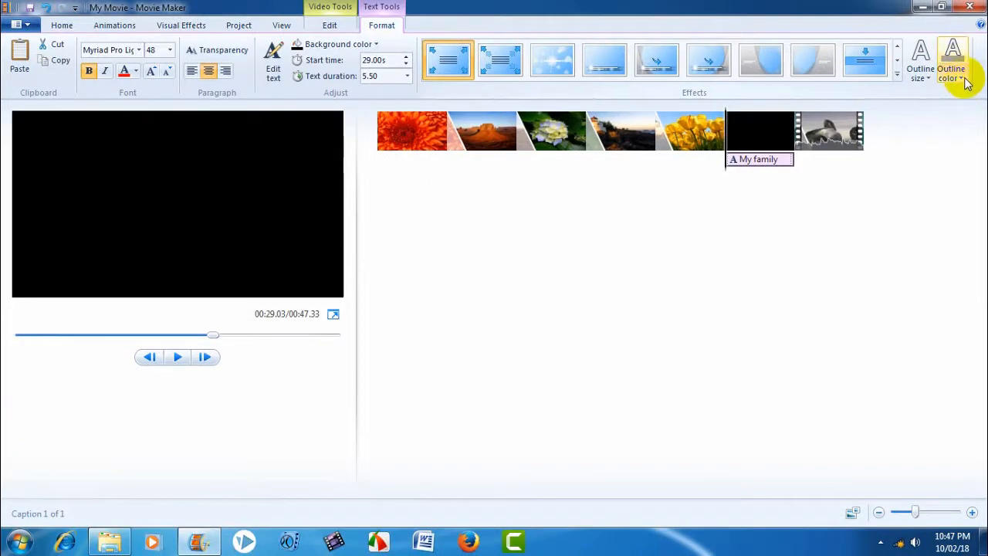
{"action": "left_click", "coordinate": [962, 78]}
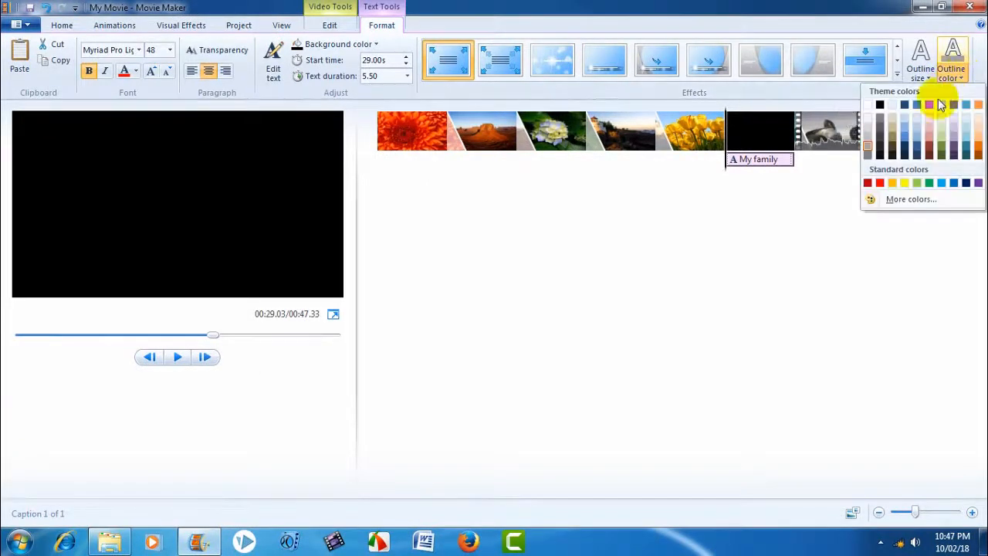
{"action": "left_click", "coordinate": [894, 184]}
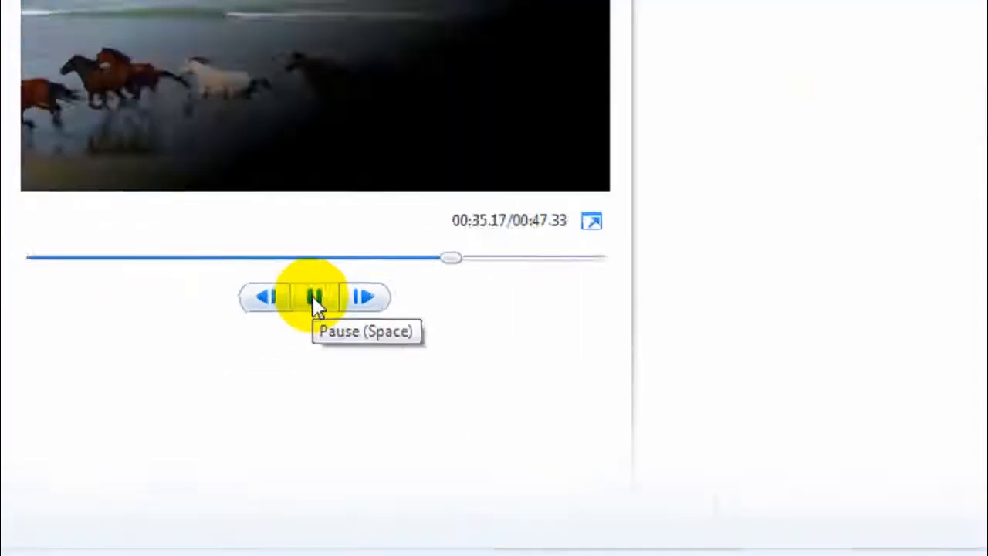
{"action": "left_click", "coordinate": [315, 298]}
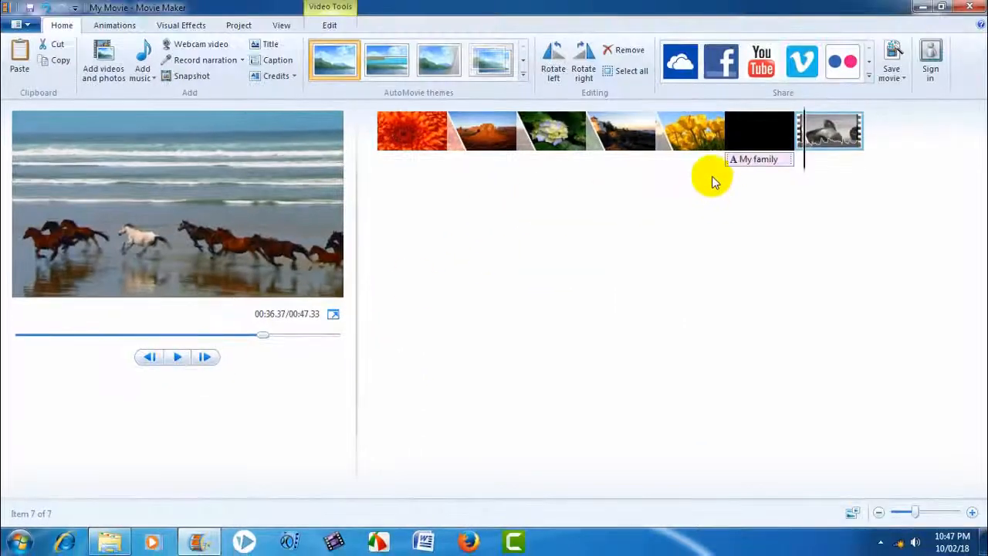
Move the "My family" title to the start of the movie and set its font size to 72.
{"action": "left_click", "coordinate": [755, 139]}
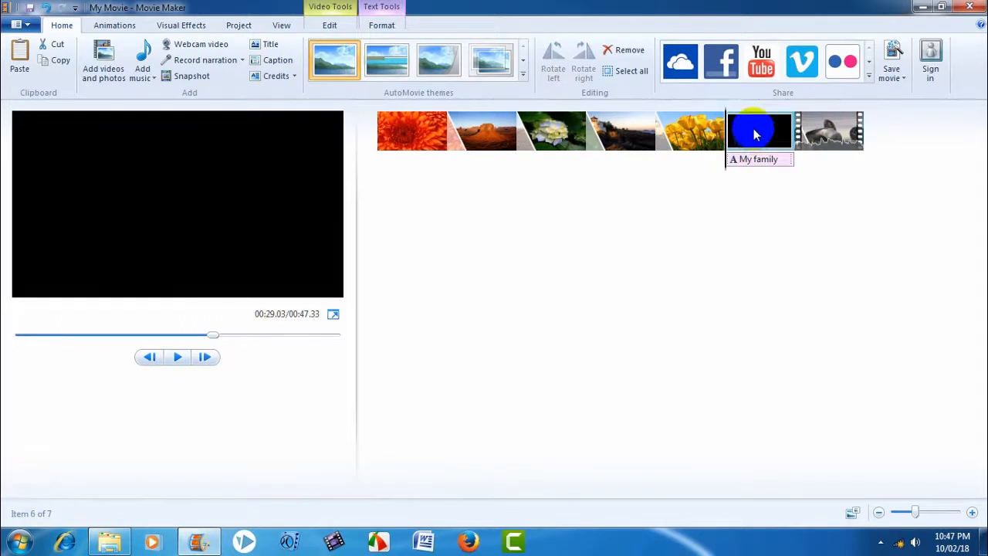
{"action": "left_click_drag", "start_coordinate": [755, 135], "coordinate": [379, 148]}
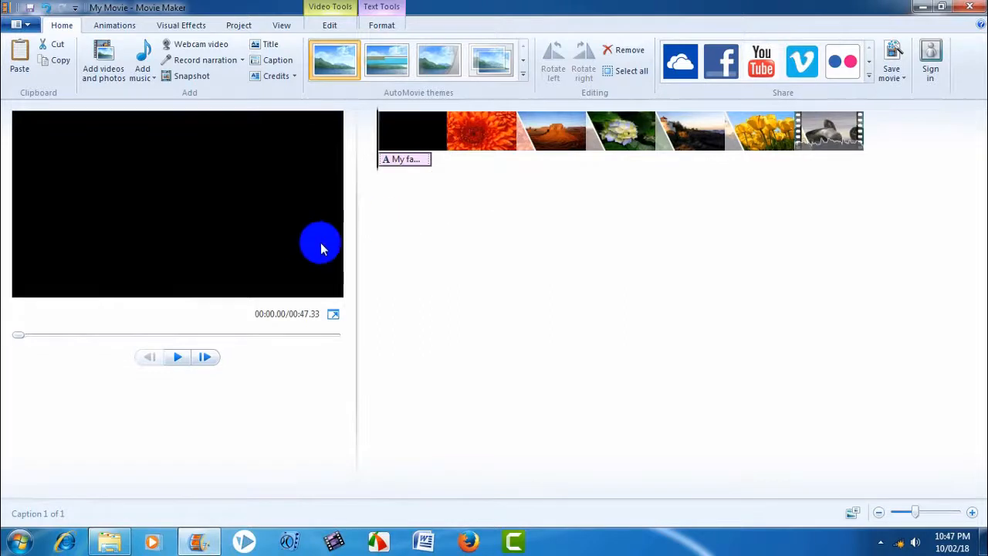
{"action": "left_click", "coordinate": [411, 161]}
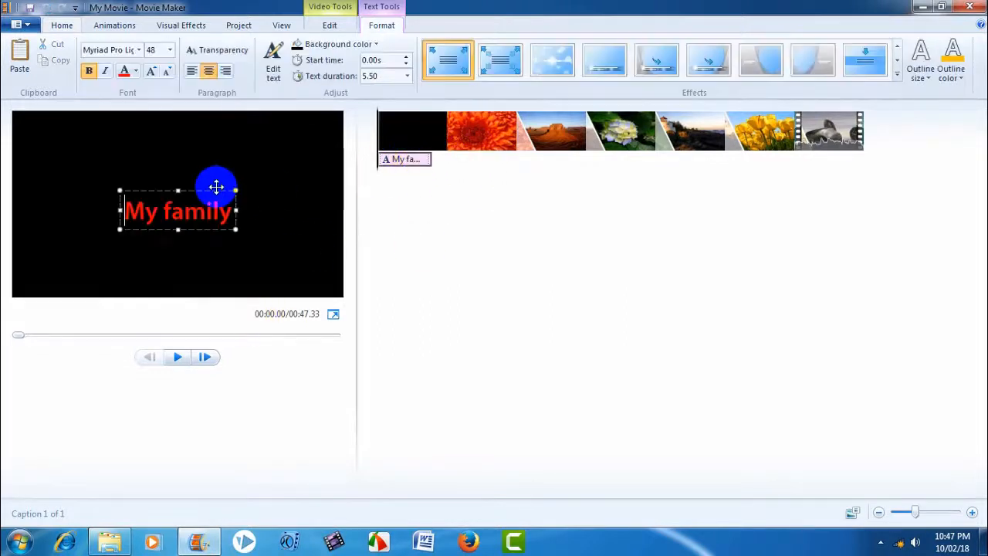
{"action": "left_click", "coordinate": [157, 227]}
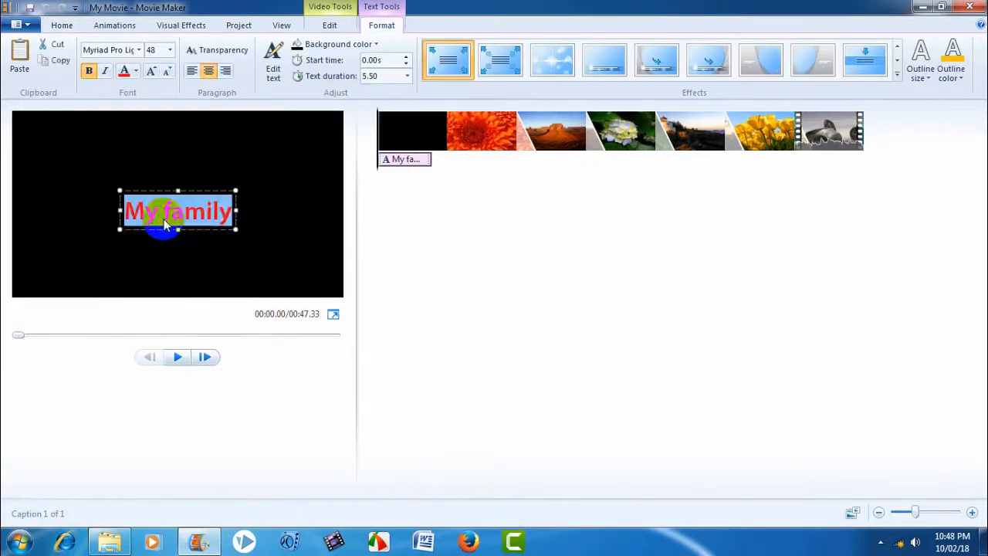
{"action": "left_click", "coordinate": [169, 51]}
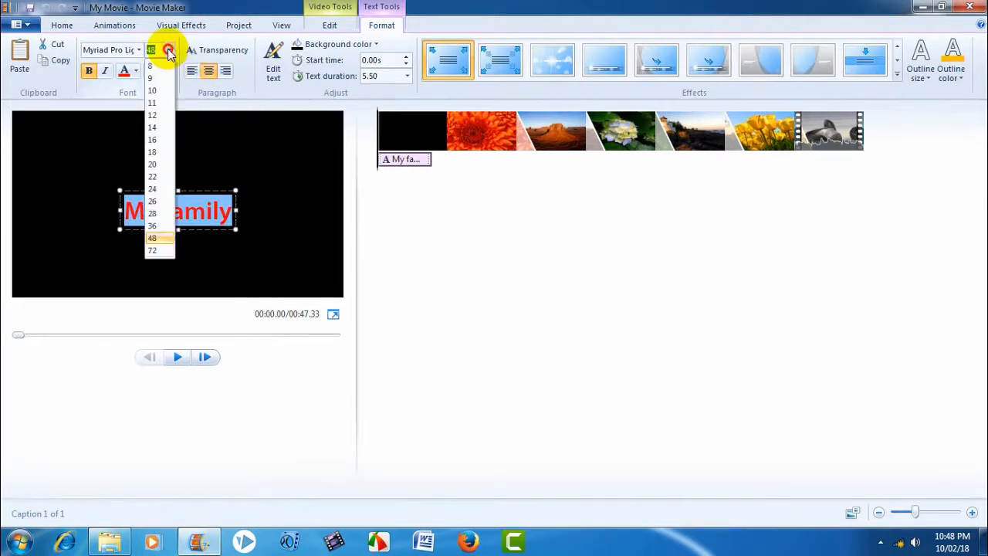
{"action": "left_click", "coordinate": [158, 249]}
Widen the title's text box on both sides, shift it slightly upward and preview the title.
{"action": "left_click_drag", "start_coordinate": [236, 237], "coordinate": [280, 238]}
{"action": "left_click_drag", "start_coordinate": [122, 239], "coordinate": [69, 232]}
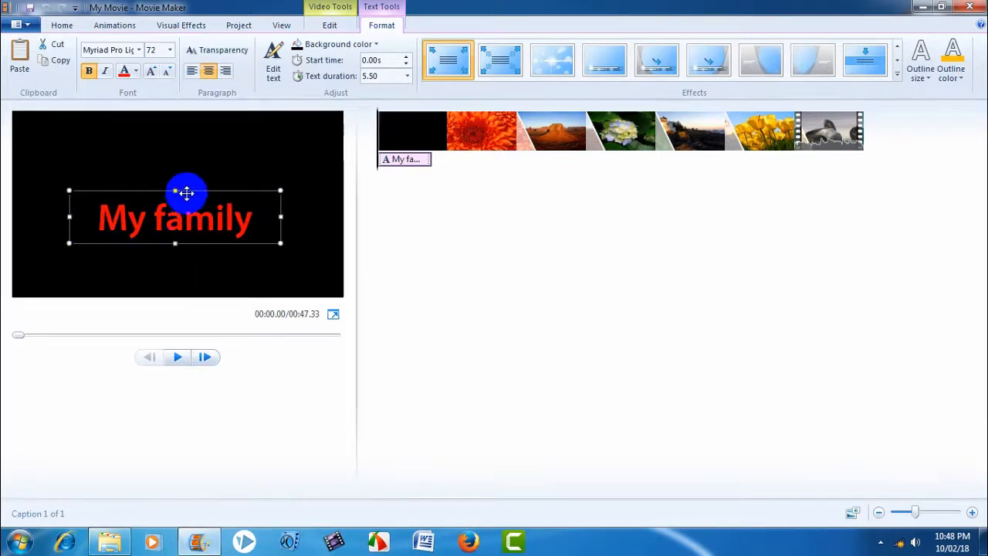
{"action": "left_click_drag", "start_coordinate": [187, 186], "coordinate": [187, 189]}
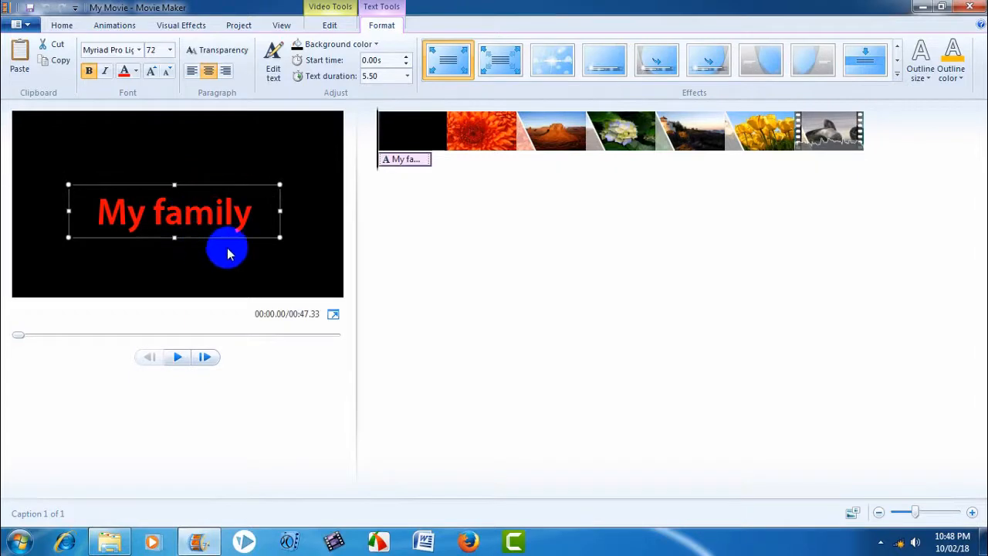
{"action": "left_click", "coordinate": [220, 216]}
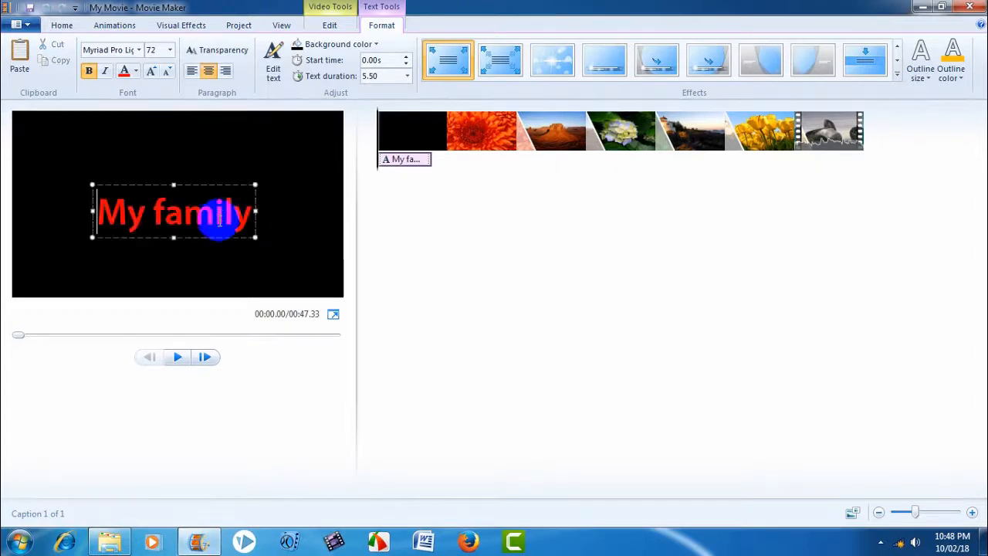
{"action": "left_click", "coordinate": [176, 358]}
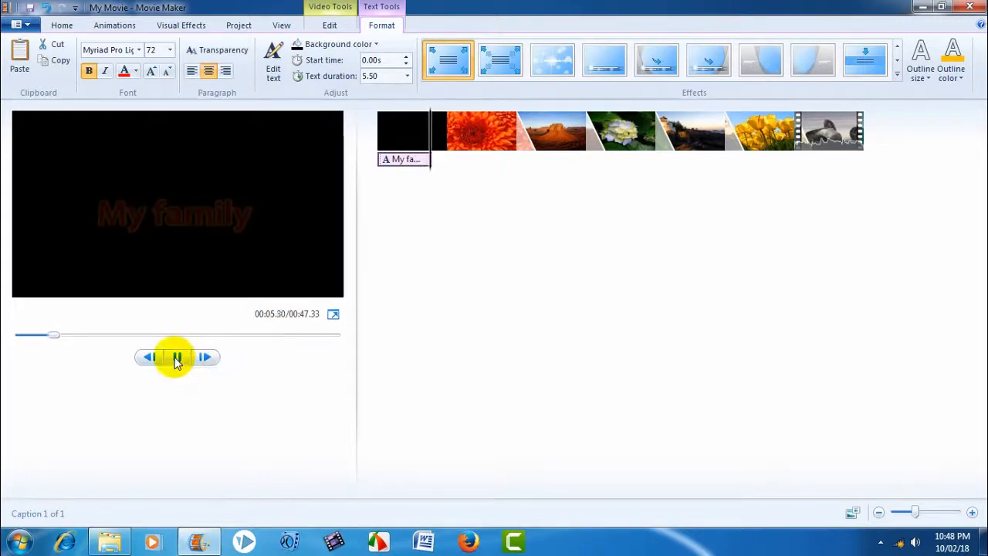
{"action": "left_click", "coordinate": [176, 359]}
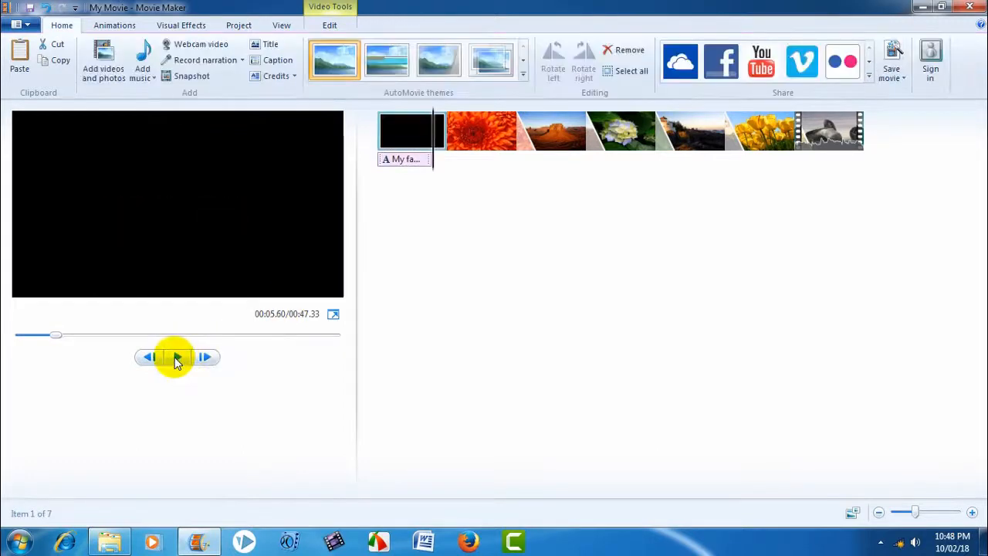
Apply the Cinematic - burst 1 text effect to the "My family" title and preview the movie from the start.
{"action": "left_click", "coordinate": [392, 156]}
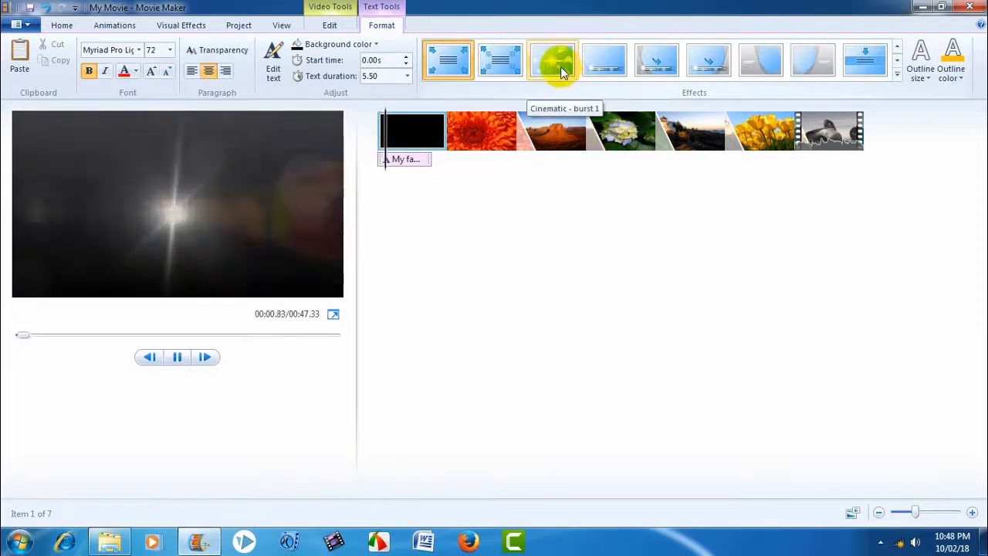
{"action": "left_click", "coordinate": [560, 71]}
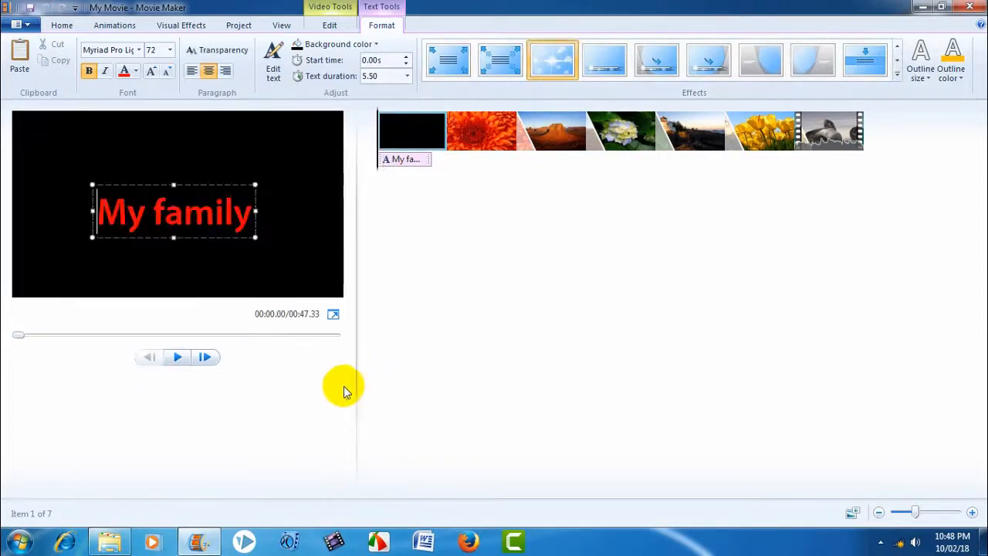
{"action": "left_click", "coordinate": [178, 357]}
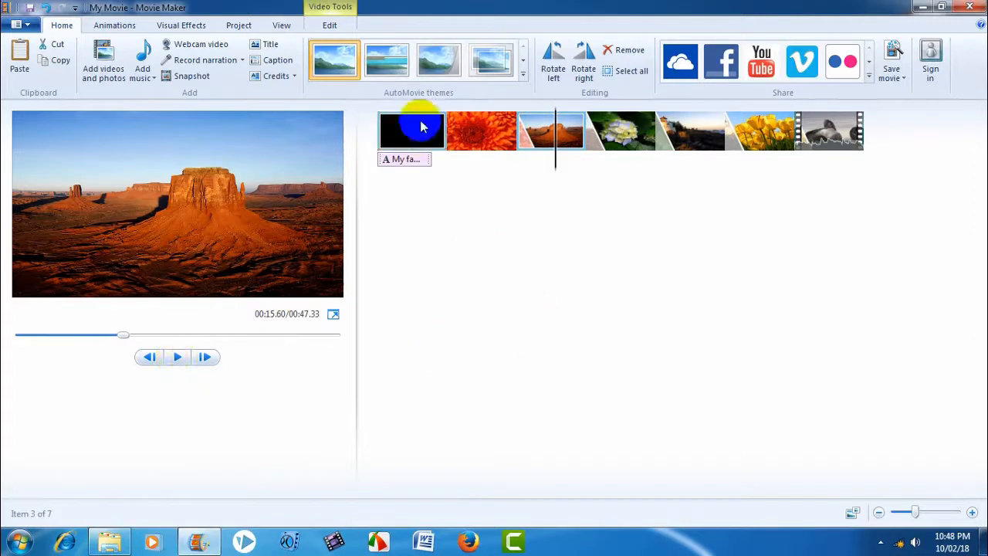
Apply the Diagonal - cross out transition to the lighthouse photo, the fifth item in the movie.
{"action": "left_click", "coordinate": [117, 25]}
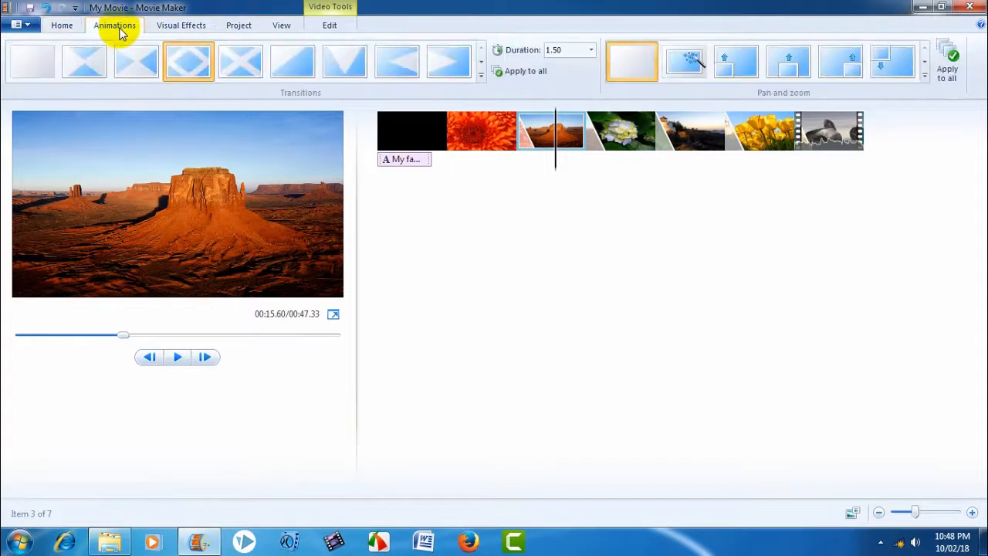
{"action": "left_click", "coordinate": [622, 136]}
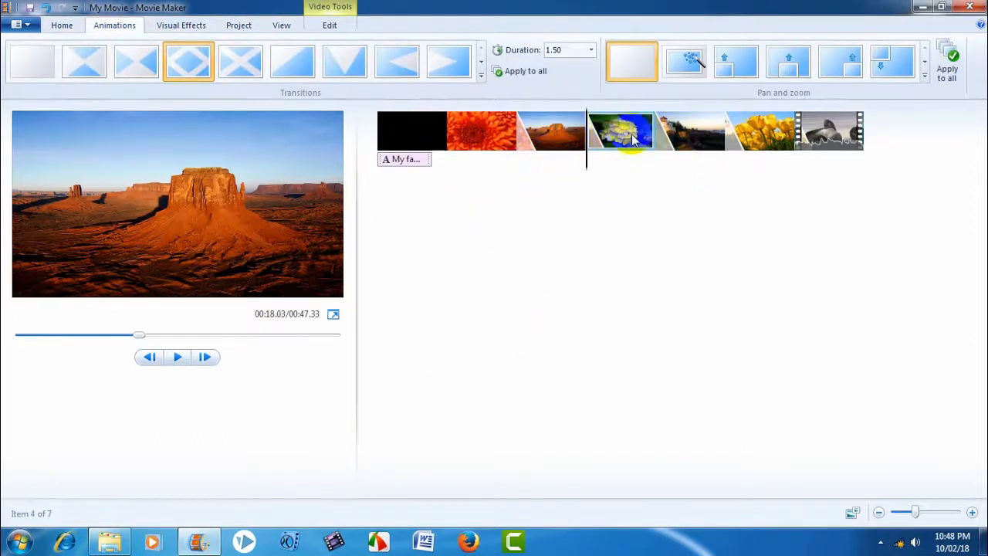
{"action": "left_click", "coordinate": [693, 142]}
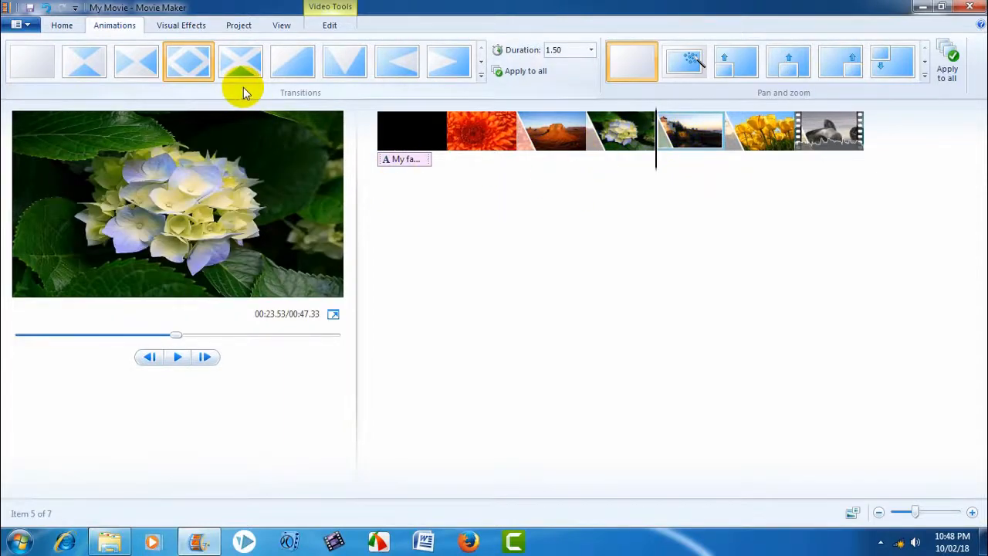
{"action": "left_click", "coordinate": [245, 64]}
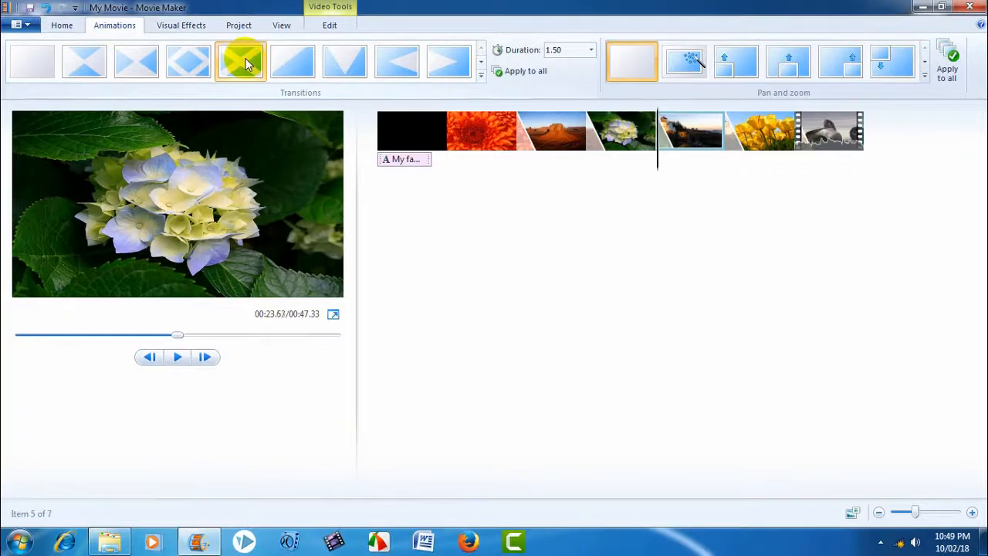
Apply the transition with the right-pointing arrow shape to the desert photo and preview the movie from there.
{"action": "left_click", "coordinate": [539, 123]}
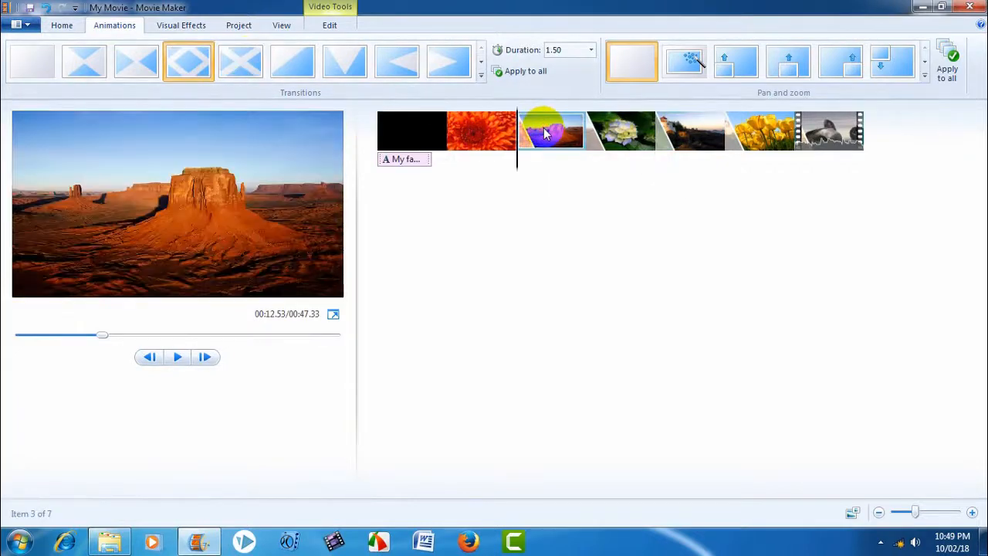
{"action": "left_click", "coordinate": [437, 64]}
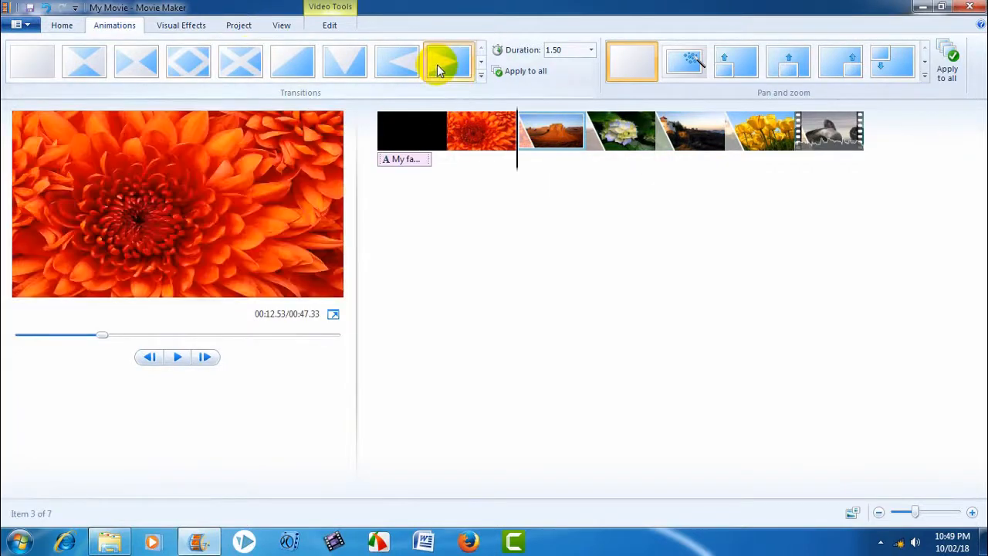
{"action": "left_click", "coordinate": [178, 358]}
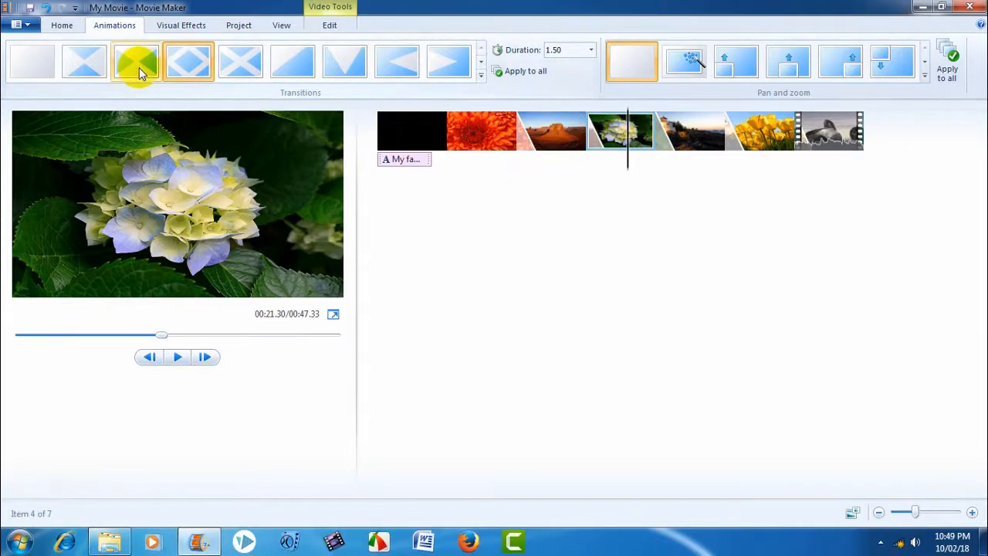
Add blank credits at the end of the movie and replace the name placeholder with the credited person's full name.
{"action": "left_click", "coordinate": [63, 26]}
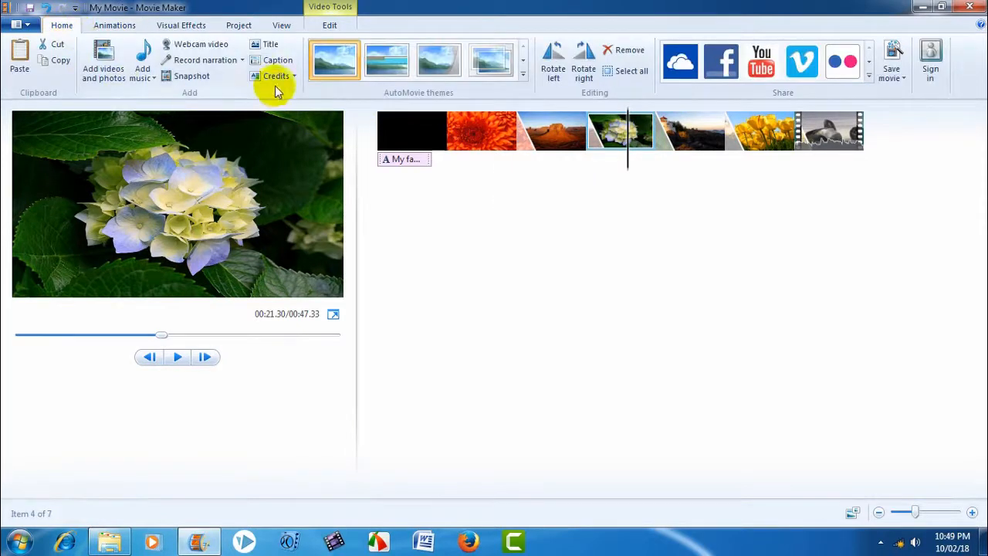
{"action": "left_click", "coordinate": [295, 77]}
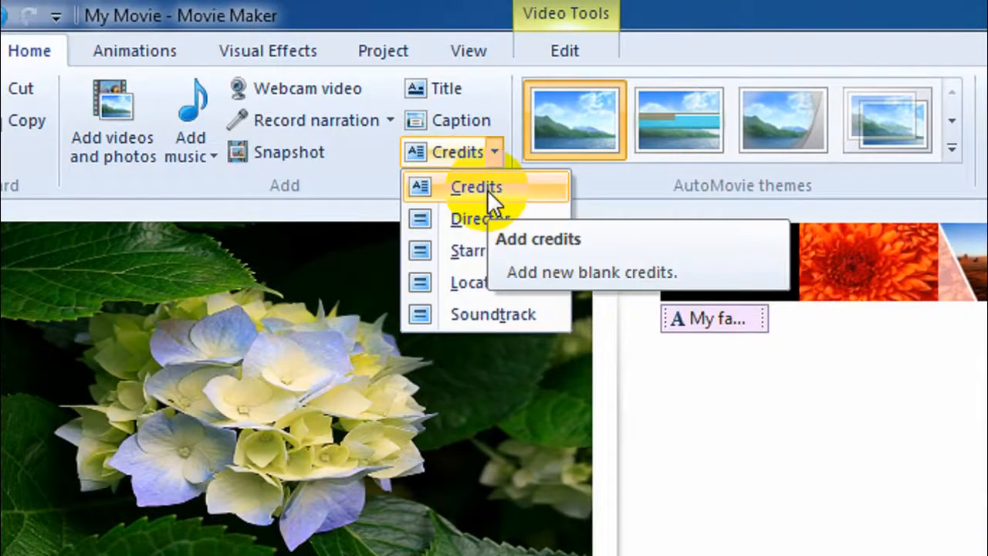
{"action": "left_click", "coordinate": [487, 189]}
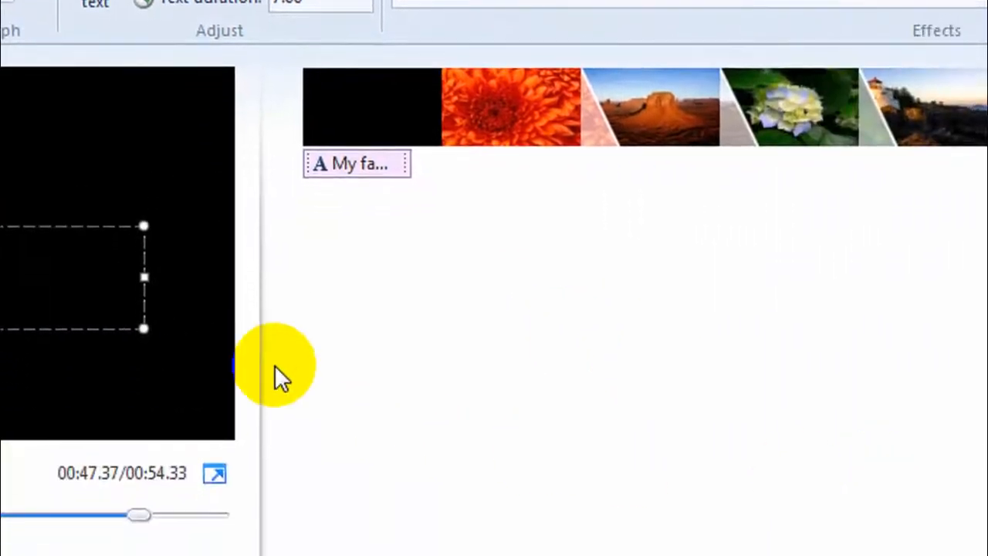
{"action": "double_click", "coordinate": [247, 307]}
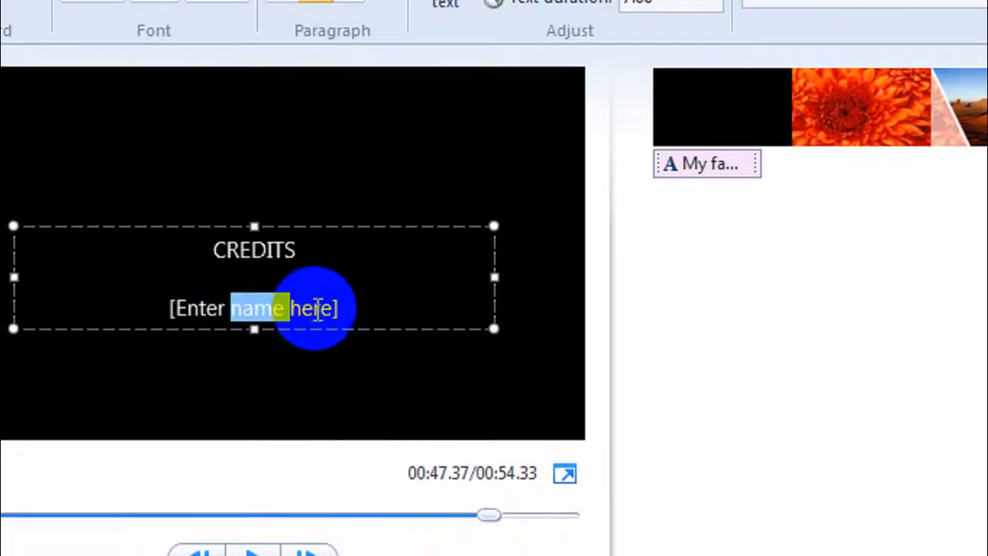
{"action": "left_click_drag", "start_coordinate": [338, 307], "coordinate": [191, 325]}
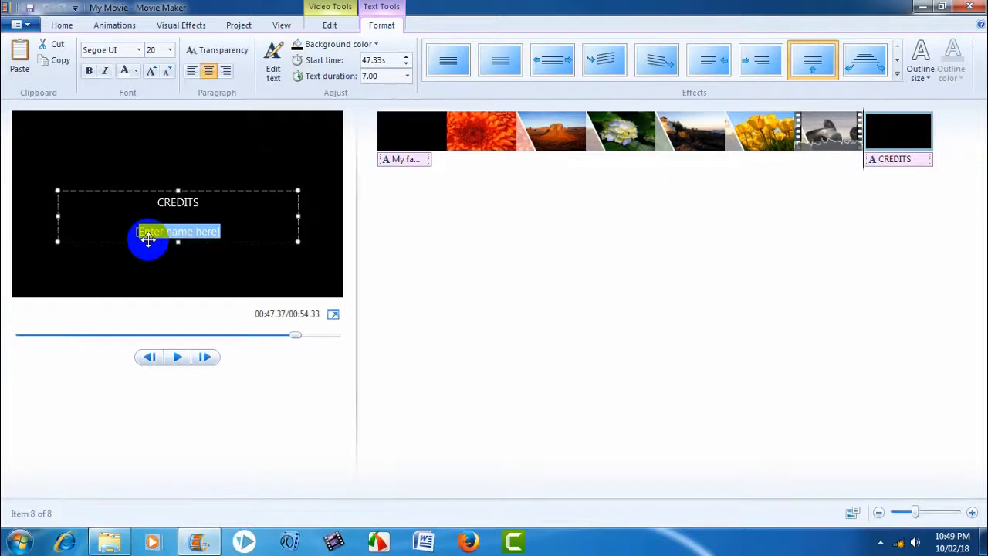
{"action": "key", "text": "BackSpace"}
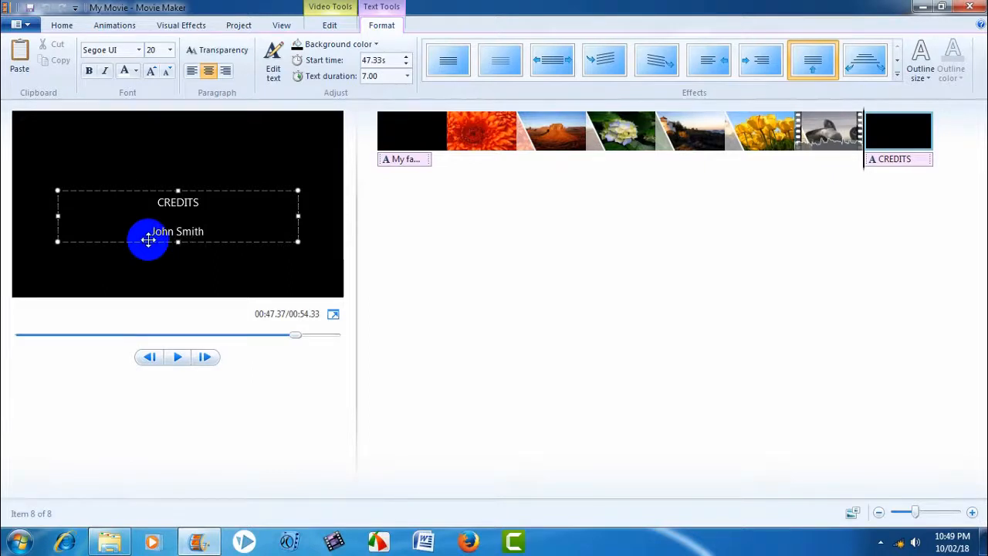
Select all the credits text and set it to Myriad Pro at font size 28.
{"action": "left_click", "coordinate": [199, 204]}
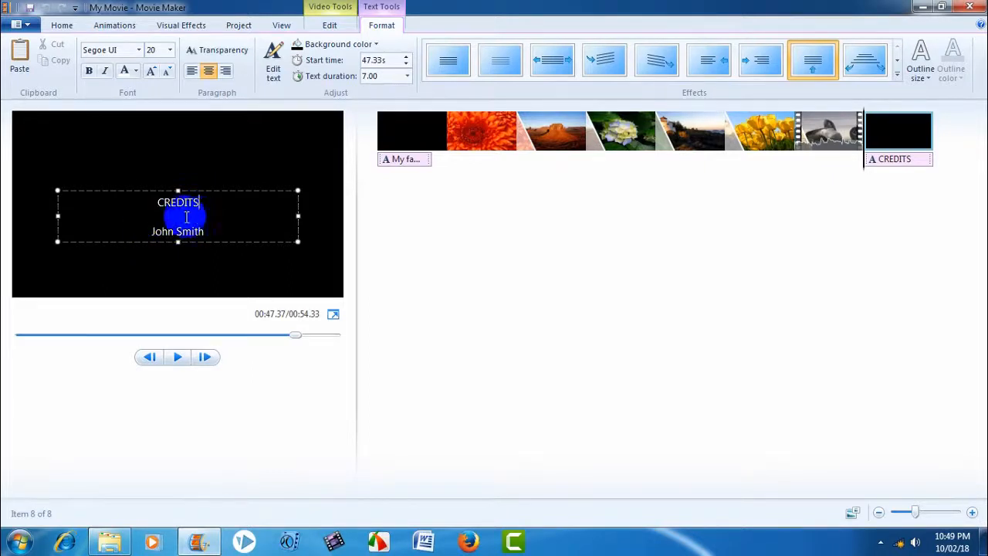
{"action": "right_click", "coordinate": [173, 199]}
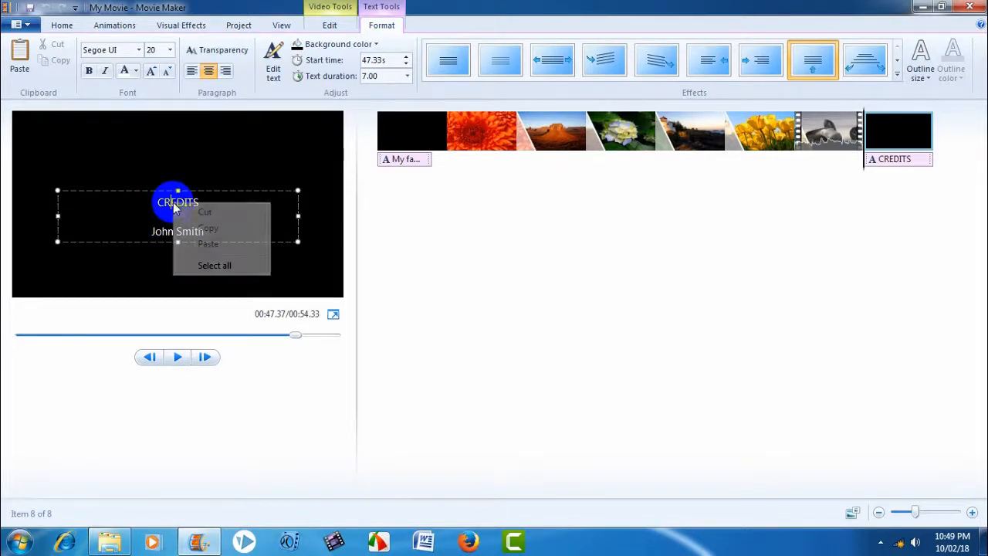
{"action": "left_click", "coordinate": [205, 266]}
{"action": "left_click", "coordinate": [170, 50]}
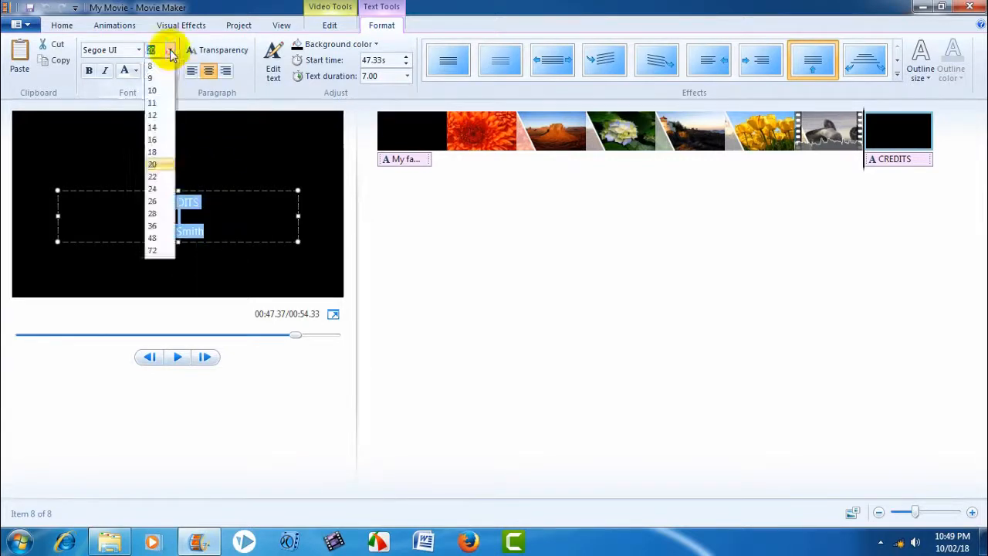
{"action": "left_click", "coordinate": [160, 215]}
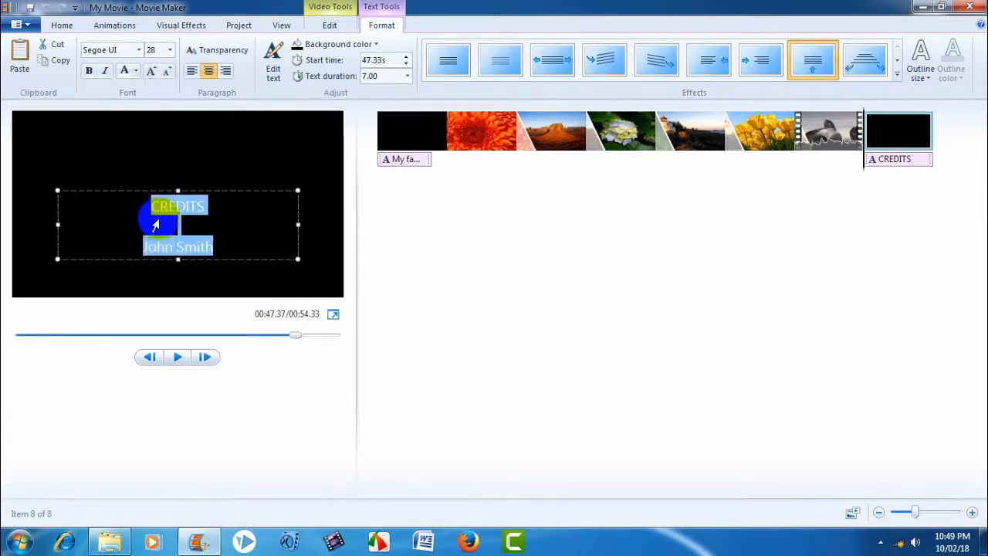
{"action": "left_click", "coordinate": [140, 51]}
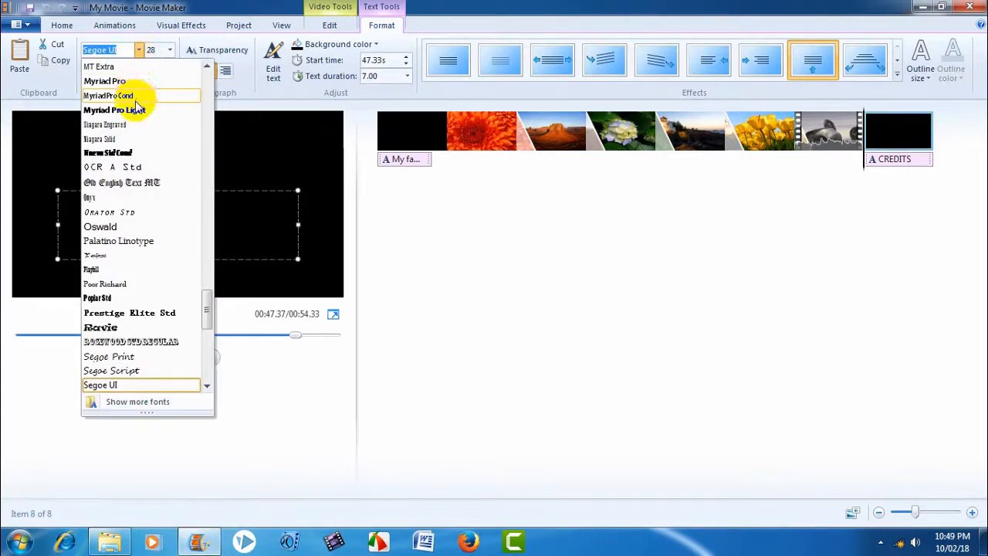
{"action": "left_click", "coordinate": [126, 81]}
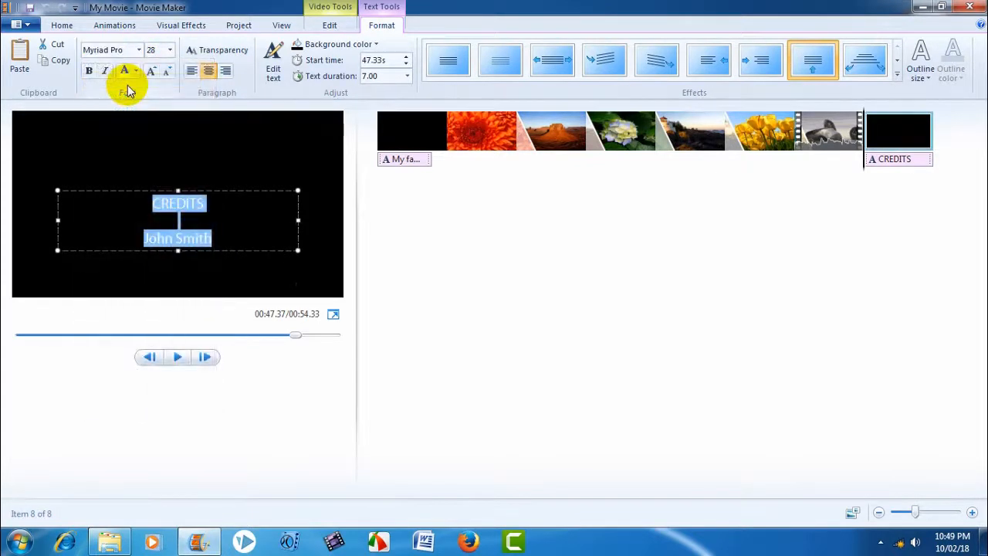
Color the credits text red and move its text box slightly upward.
{"action": "left_click", "coordinate": [136, 71]}
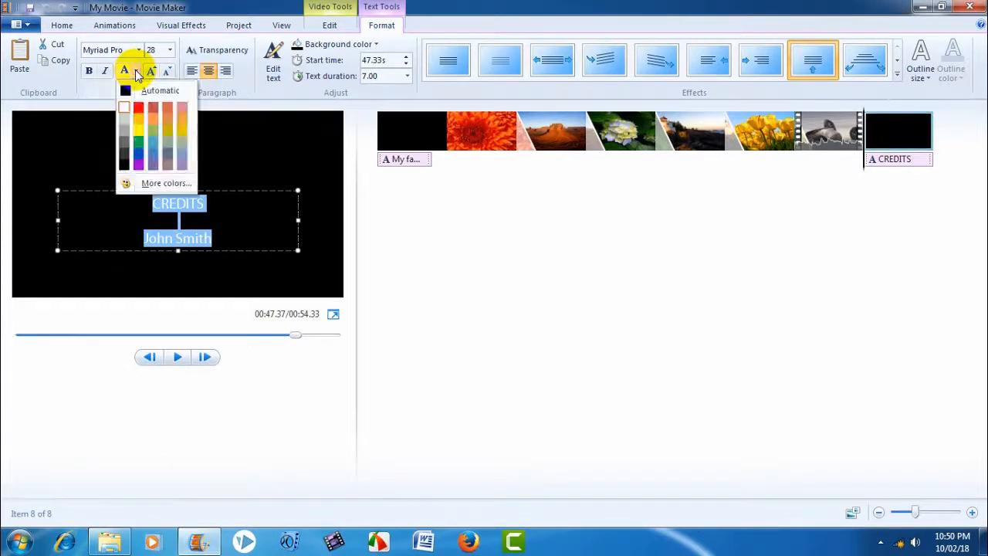
{"action": "left_click", "coordinate": [142, 112]}
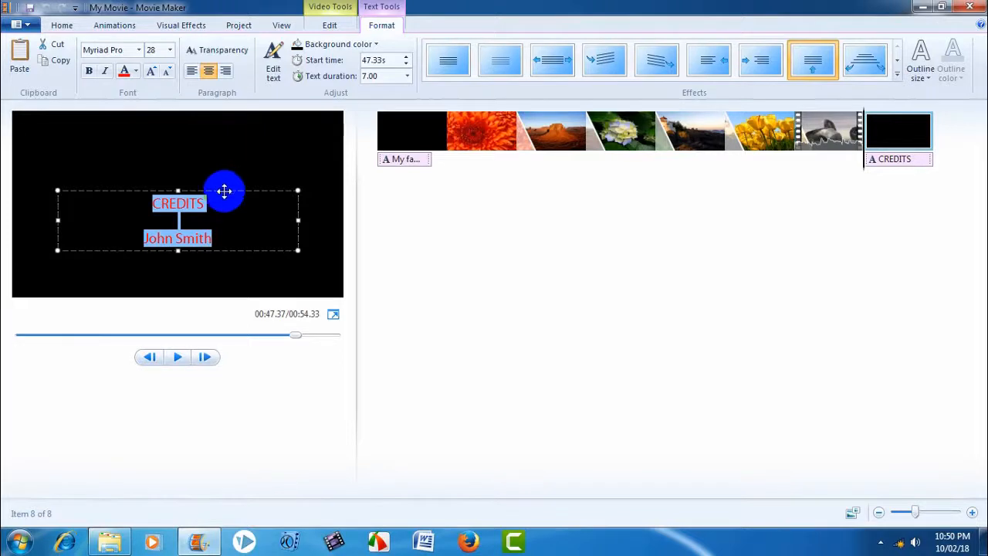
{"action": "left_click_drag", "start_coordinate": [224, 190], "coordinate": [223, 177]}
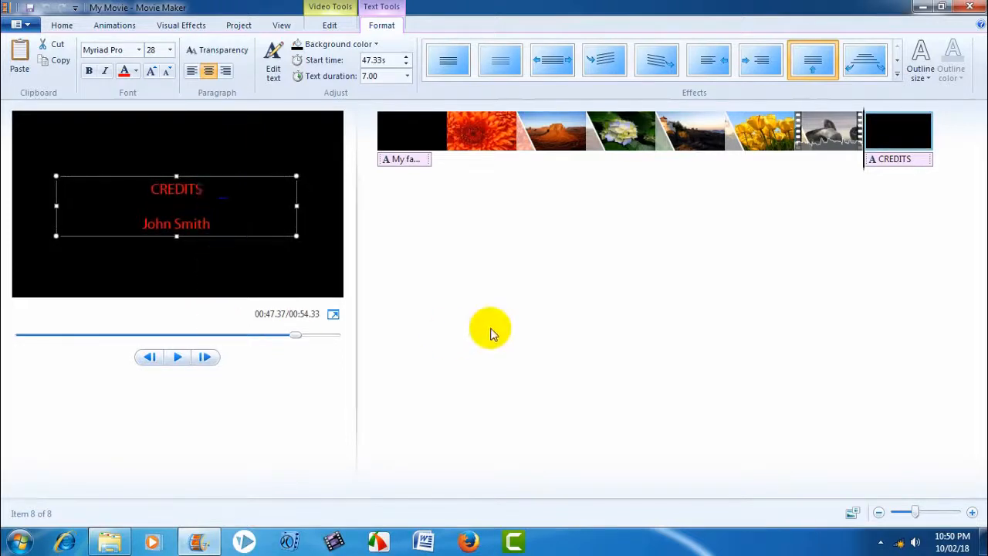
Apply the Diagonal - cross out transition to the closing credits clip.
{"action": "left_click", "coordinate": [116, 25]}
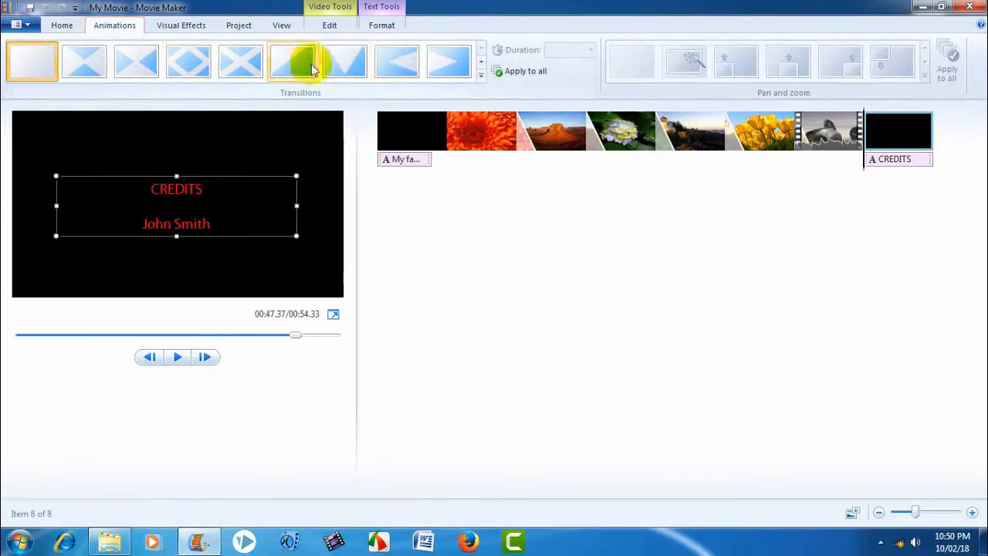
{"action": "left_click", "coordinate": [241, 64]}
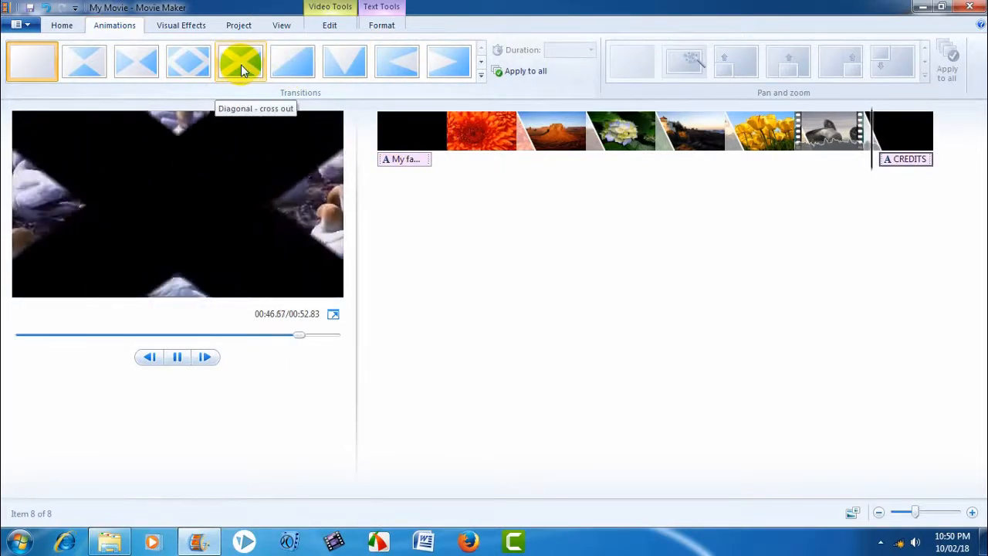
{"action": "left_click", "coordinate": [297, 255]}
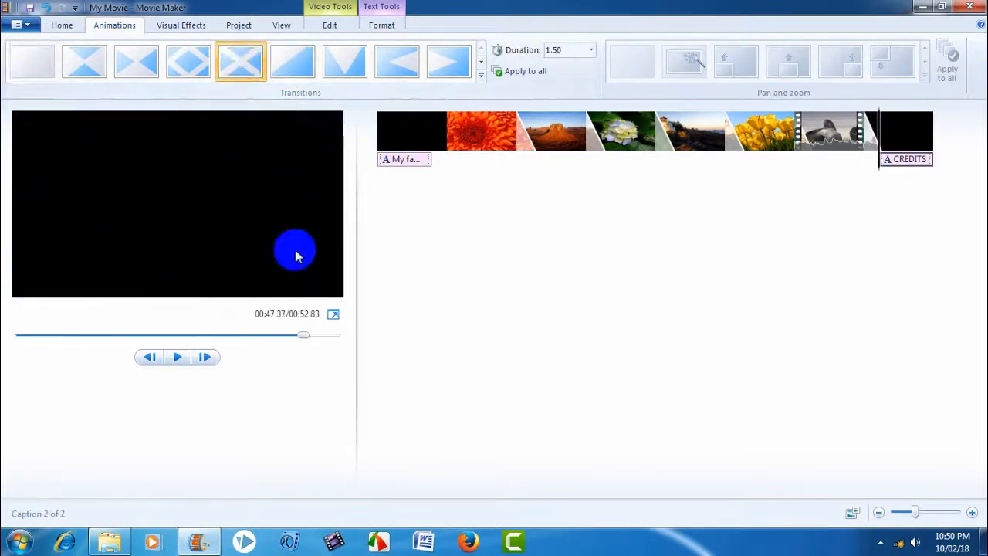
Preview the movie from the end of the seal clip through the credits, then pause playback.
{"action": "left_click", "coordinate": [858, 162]}
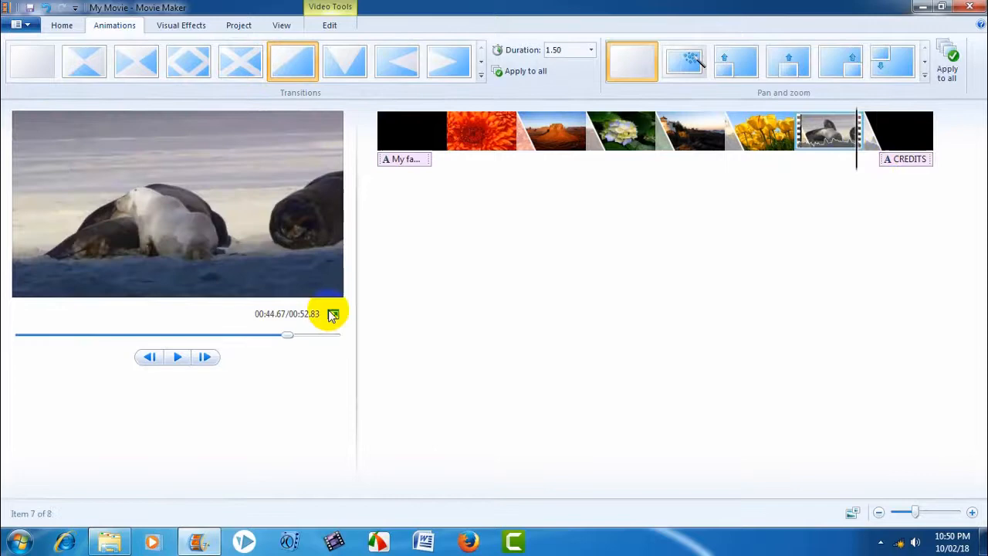
{"action": "left_click", "coordinate": [177, 357]}
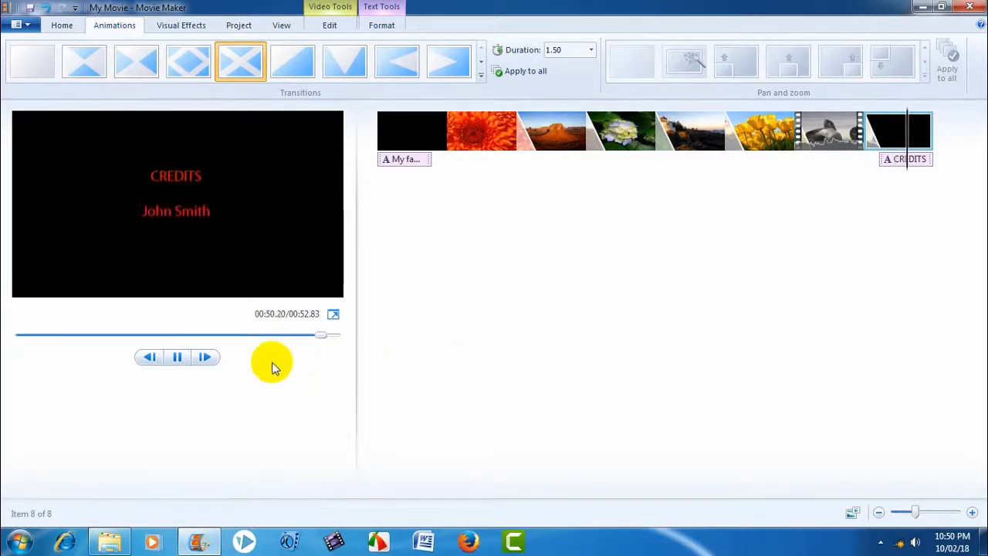
{"action": "left_click", "coordinate": [178, 358]}
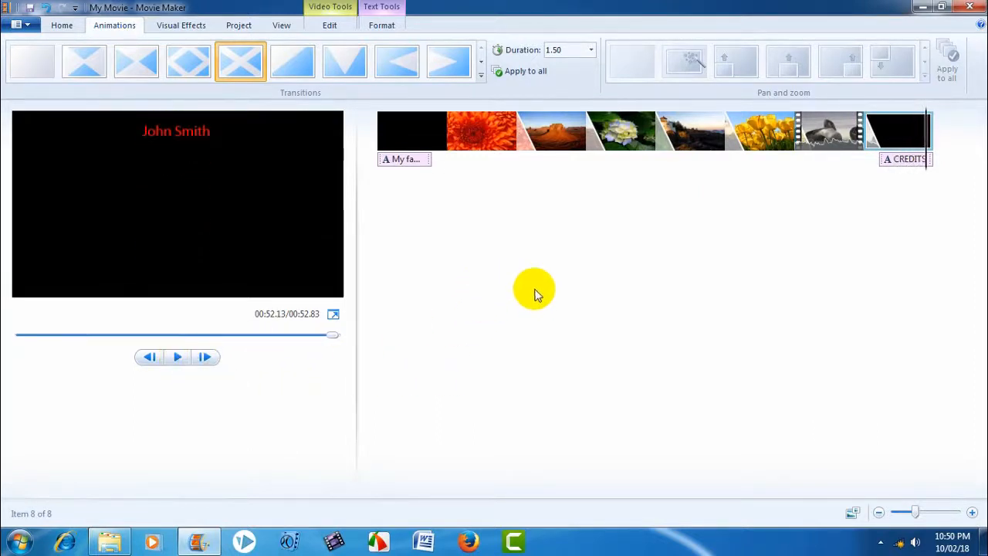
Add Maid with the Flaxen Hair.mp3 from the Sample Music folder inside Public Music to the project as background music.
{"action": "left_click", "coordinate": [65, 28]}
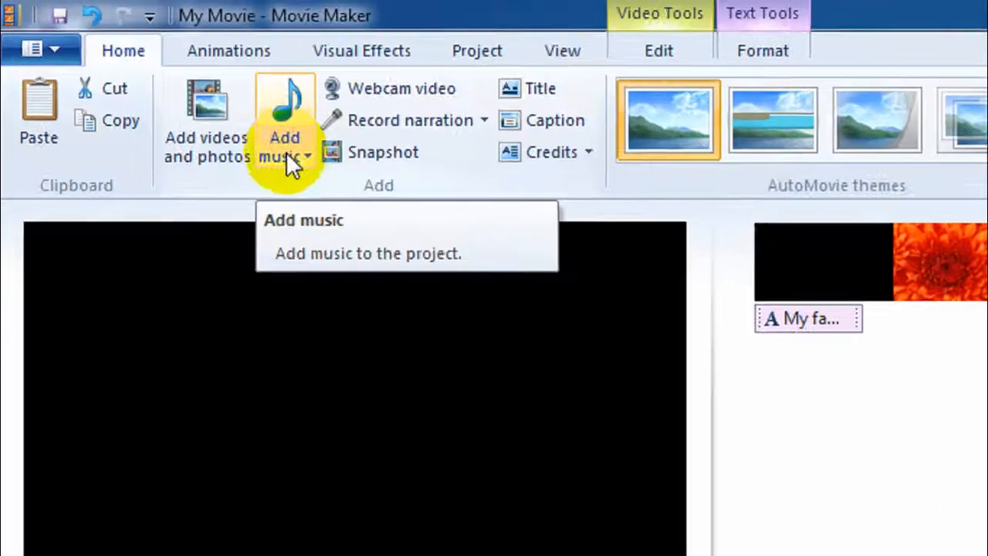
{"action": "left_click", "coordinate": [145, 74]}
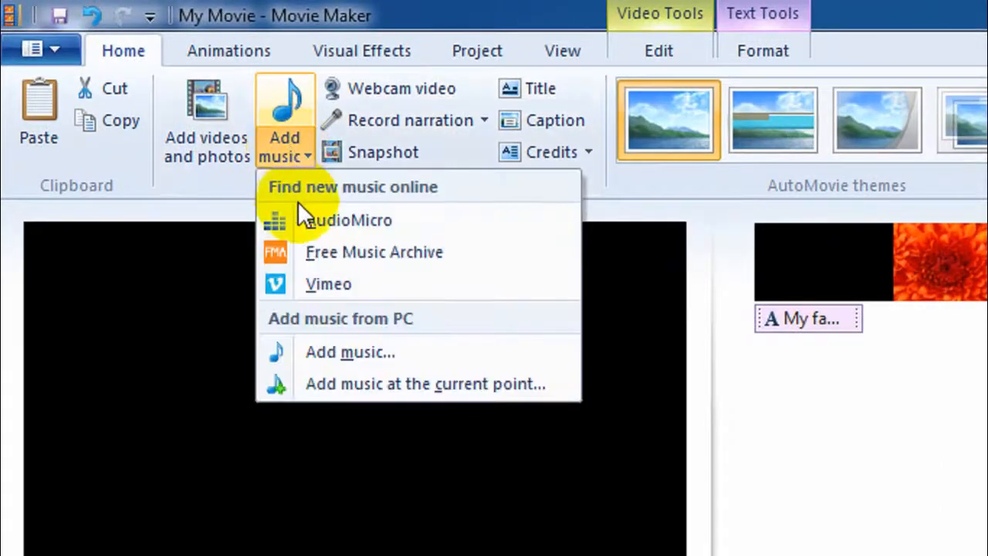
{"action": "left_click", "coordinate": [337, 352]}
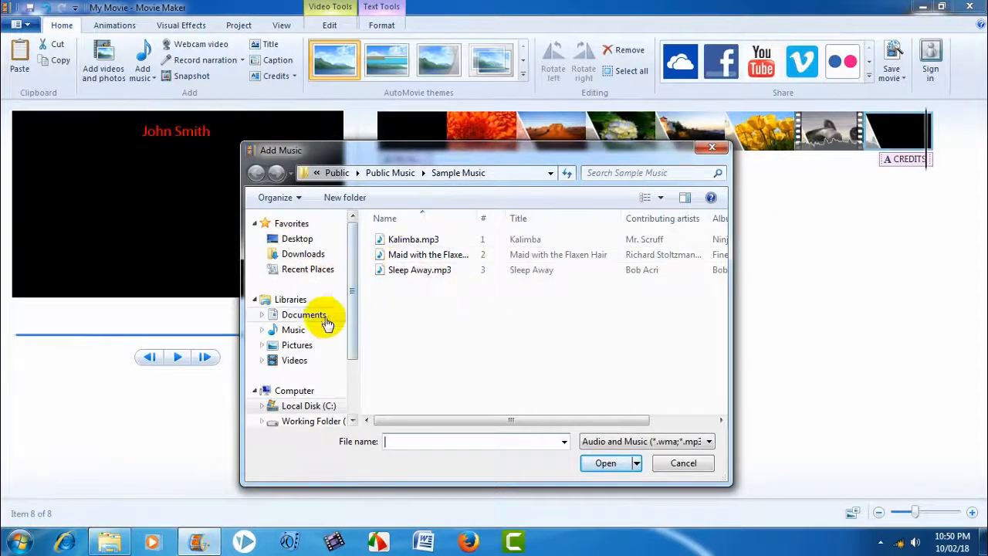
{"action": "left_click", "coordinate": [270, 406]}
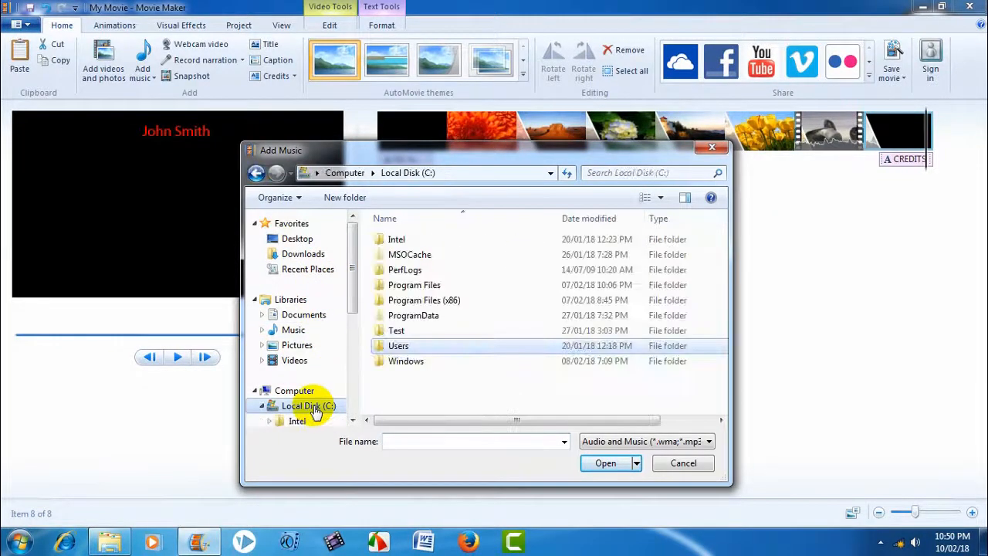
{"action": "double_click", "coordinate": [401, 347]}
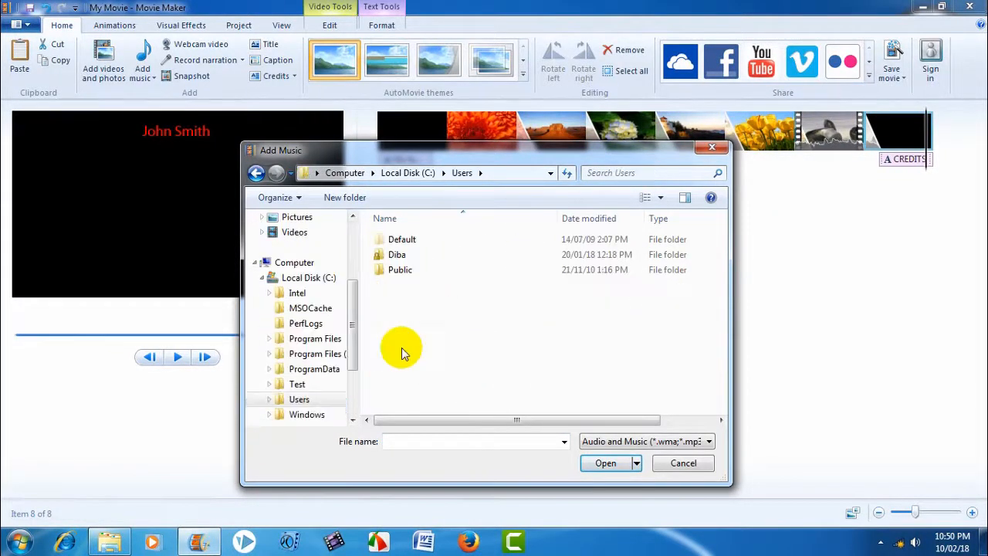
{"action": "double_click", "coordinate": [399, 269]}
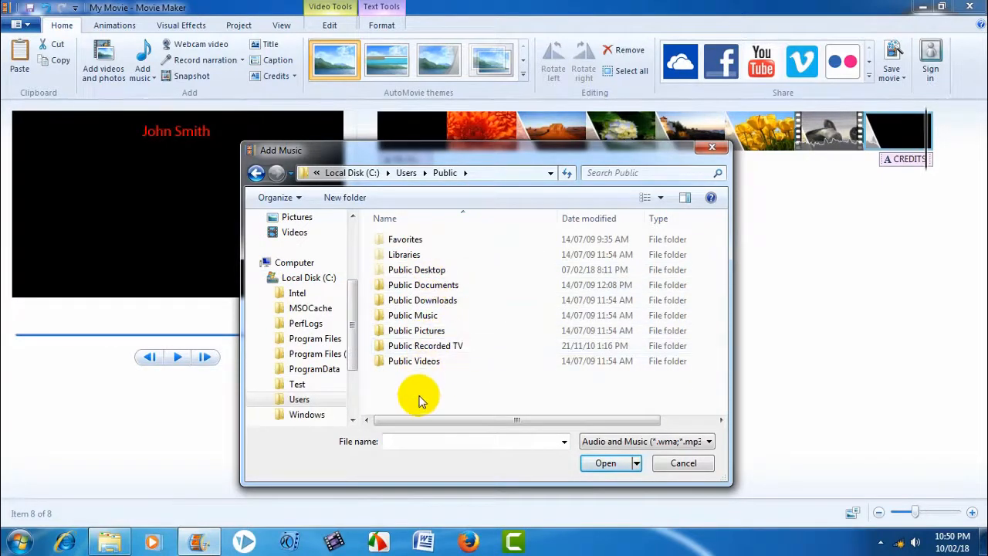
{"action": "double_click", "coordinate": [421, 316]}
{"action": "left_click", "coordinate": [415, 240]}
{"action": "double_click", "coordinate": [417, 241]}
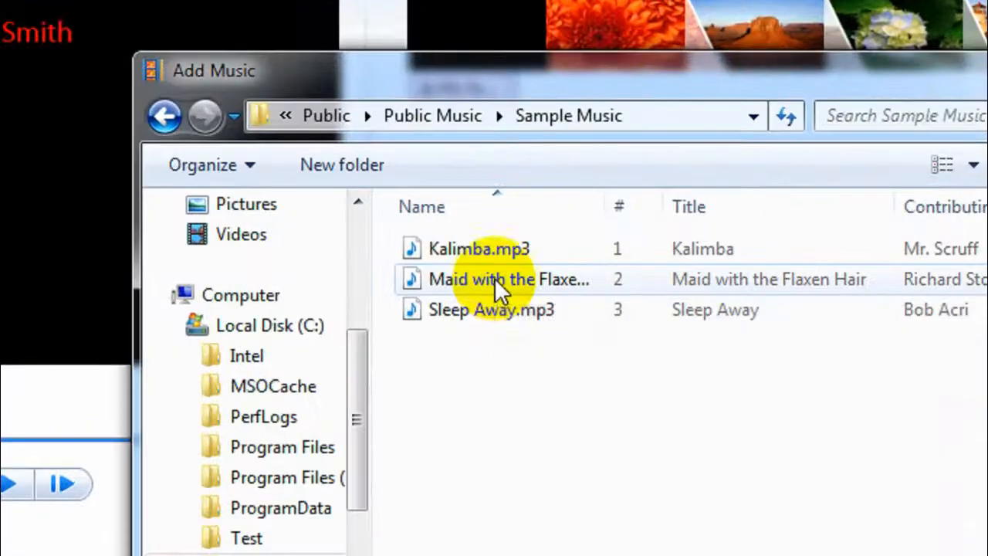
{"action": "left_click", "coordinate": [421, 255]}
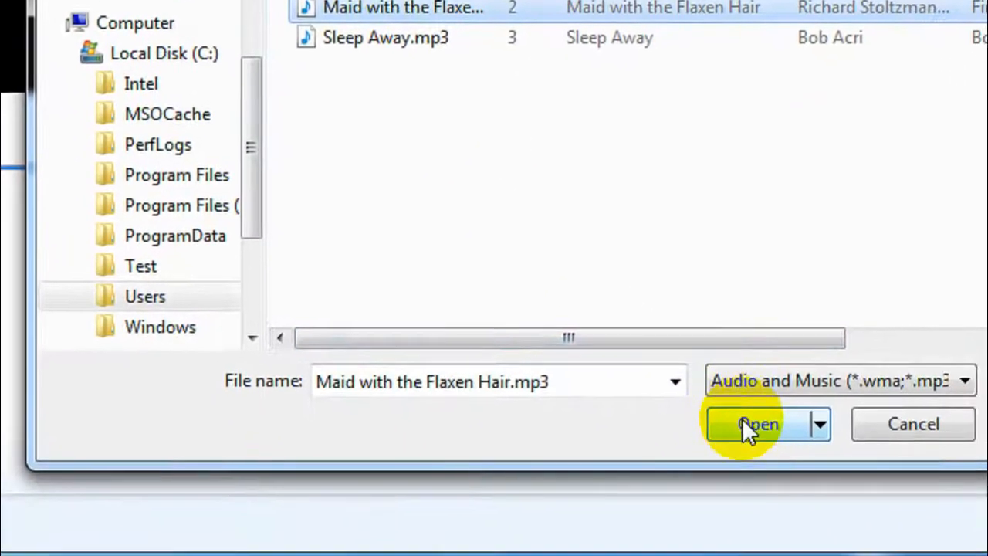
{"action": "left_click", "coordinate": [744, 424]}
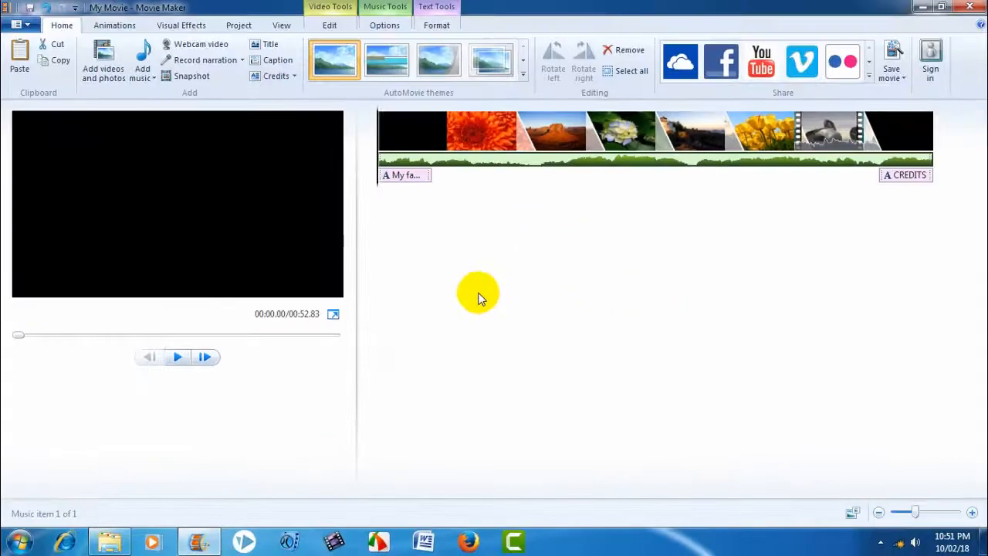
Preview the movie with its background music from the opening title to the desert photo, and pause playback.
{"action": "left_click", "coordinate": [179, 356]}
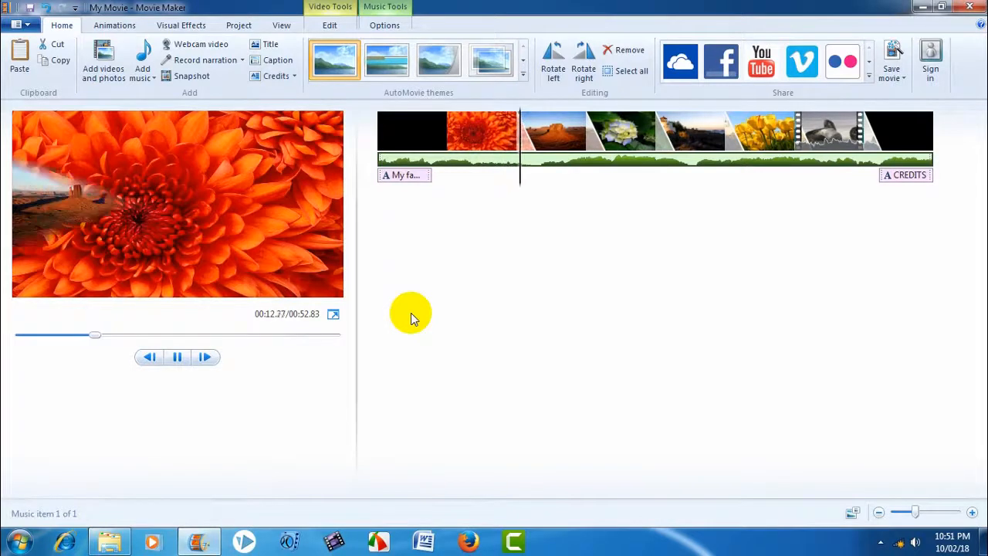
{"action": "left_click", "coordinate": [178, 356]}
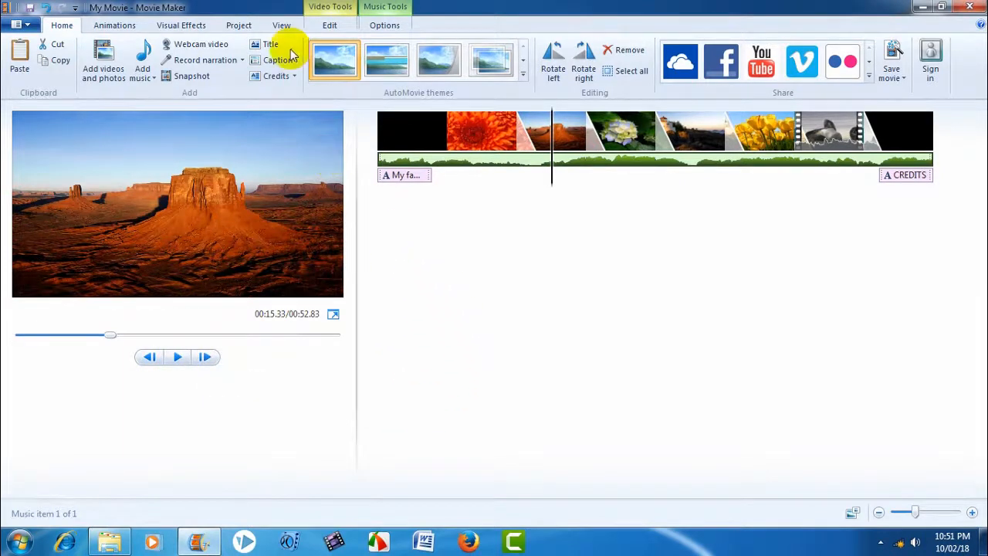
Select the Widescreen (16:9) aspect ratio and export the movie for computer as My Movie.mp4 on the Desktop.
{"action": "left_click", "coordinate": [239, 25]}
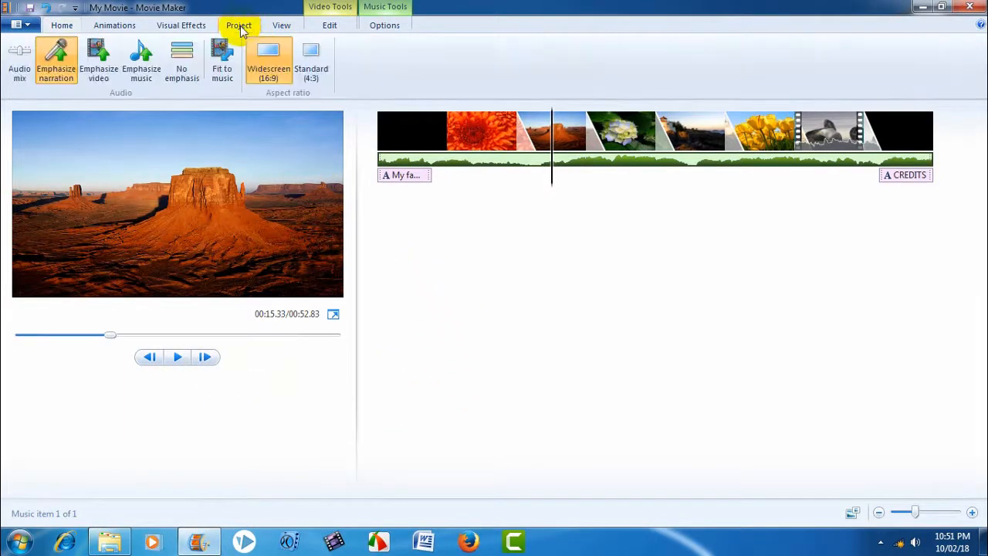
{"action": "left_click", "coordinate": [270, 72]}
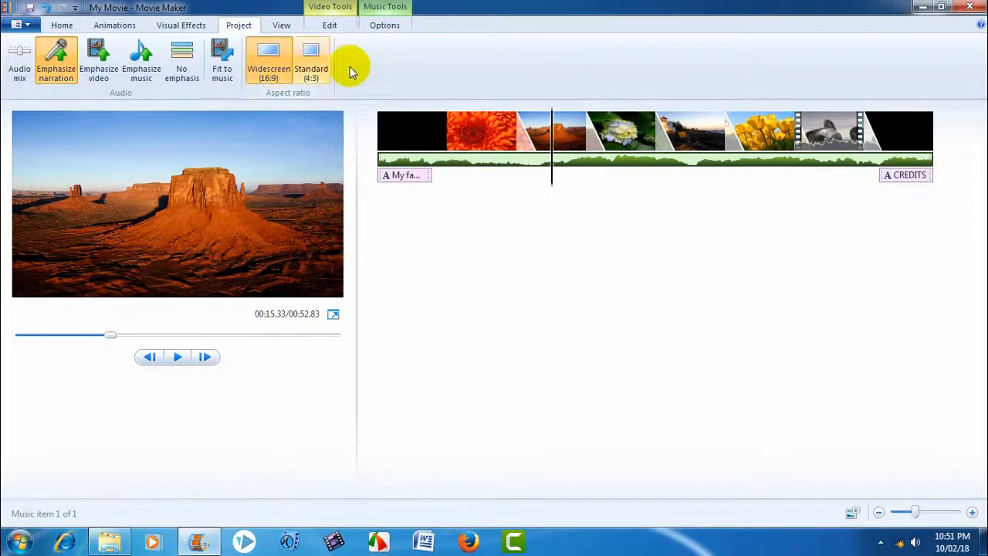
{"action": "left_click", "coordinate": [62, 26]}
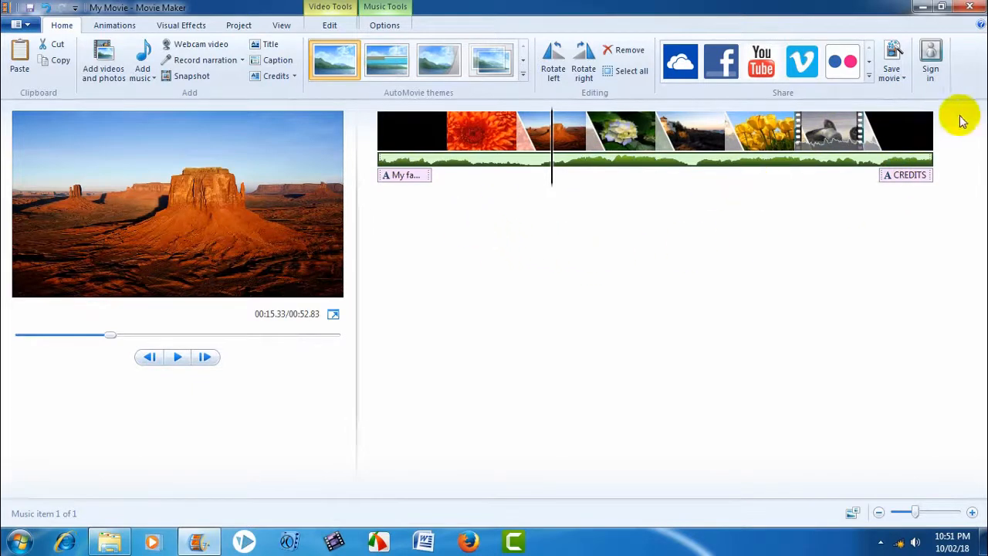
{"action": "left_click", "coordinate": [906, 79]}
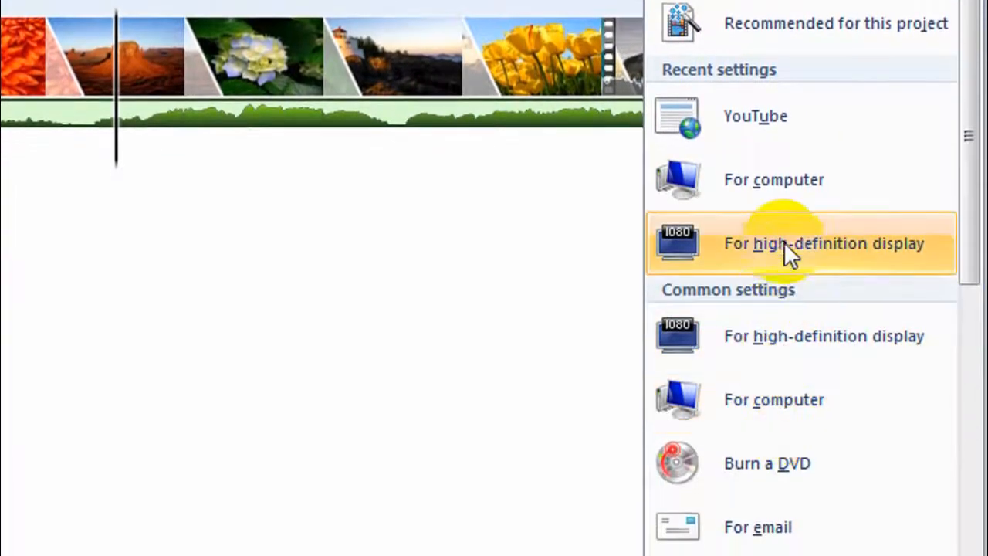
{"action": "left_click", "coordinate": [786, 181]}
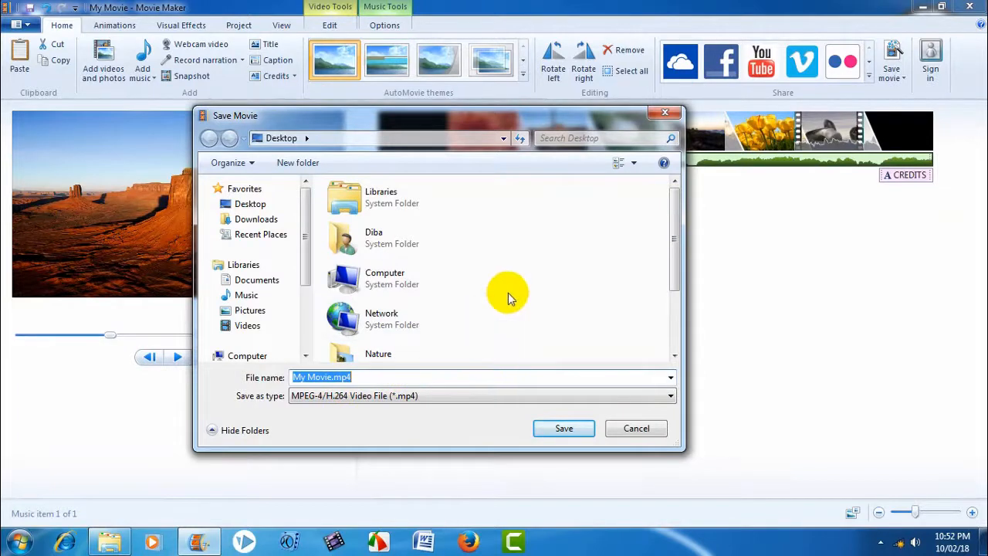
{"action": "left_click", "coordinate": [563, 430]}
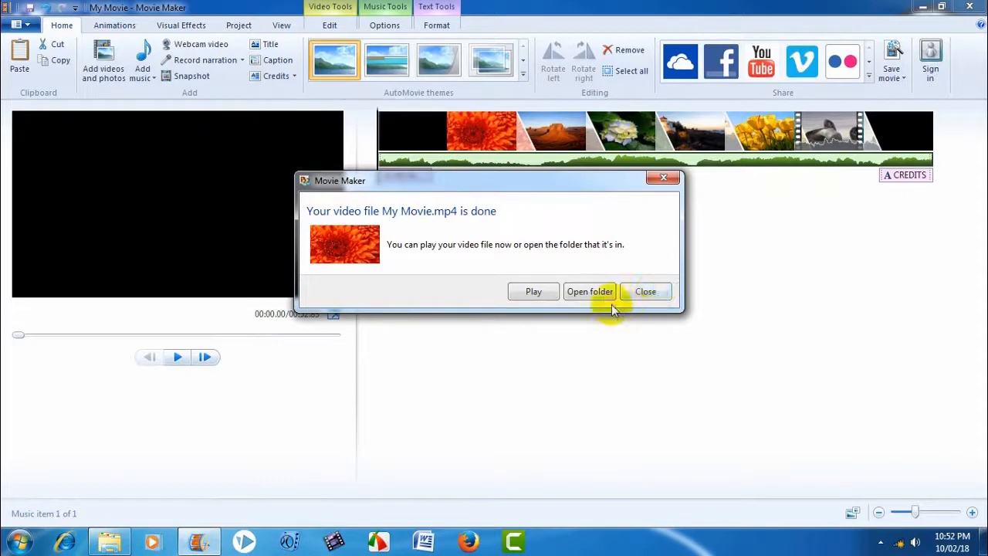
{"action": "left_click", "coordinate": [646, 293]}
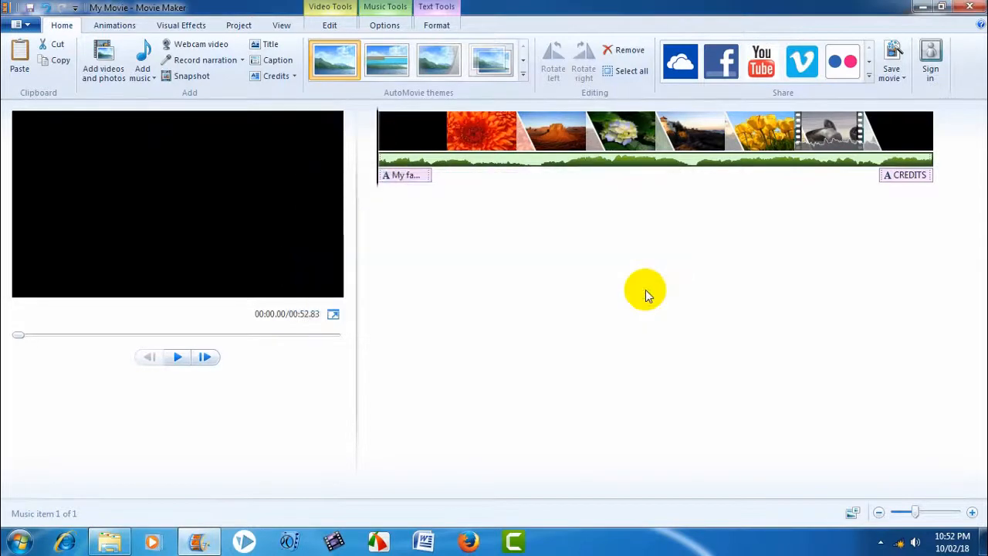
Move the exported My Movie.mp4 to an open area of the desktop and open it in KMPlayer.
{"action": "left_click", "coordinate": [921, 8]}
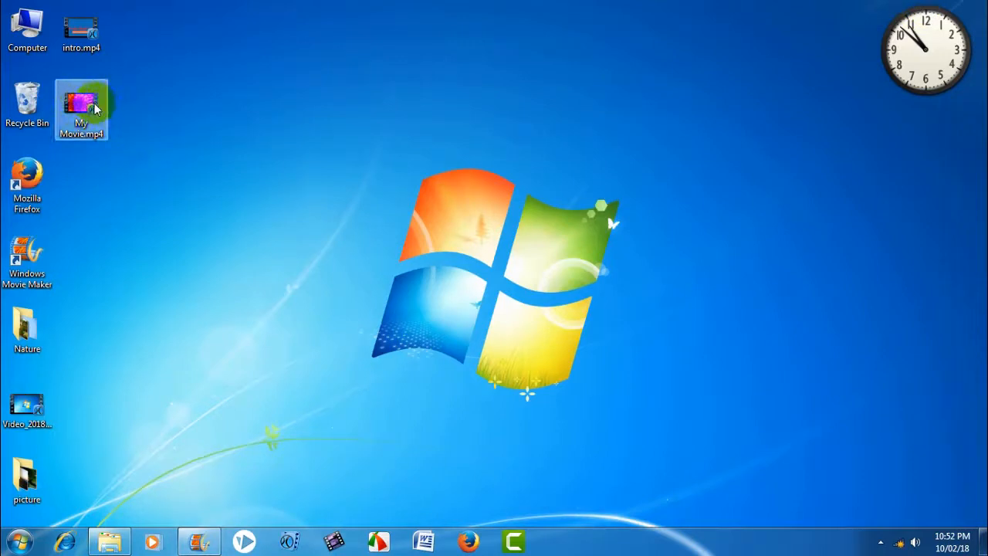
{"action": "left_click_drag", "start_coordinate": [84, 104], "coordinate": [259, 151]}
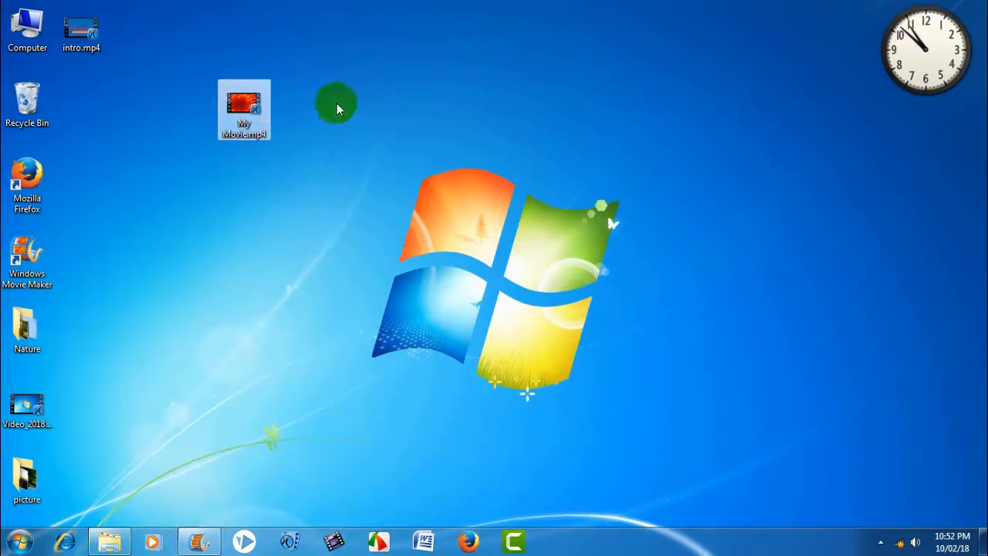
{"action": "double_click", "coordinate": [244, 108]}
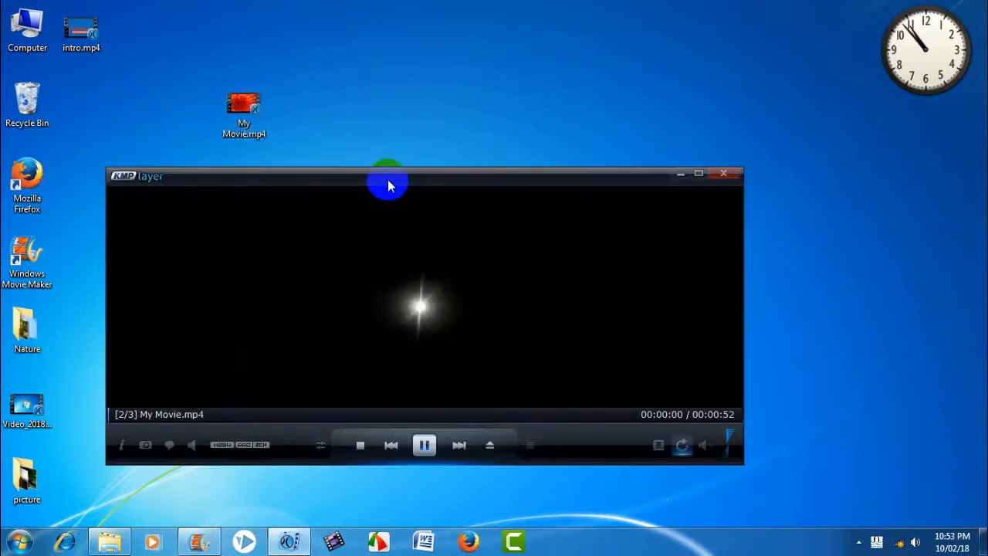
Watch the exported movie in full screen and in a window moved slightly higher on the desktop.
{"action": "double_click", "coordinate": [388, 181]}
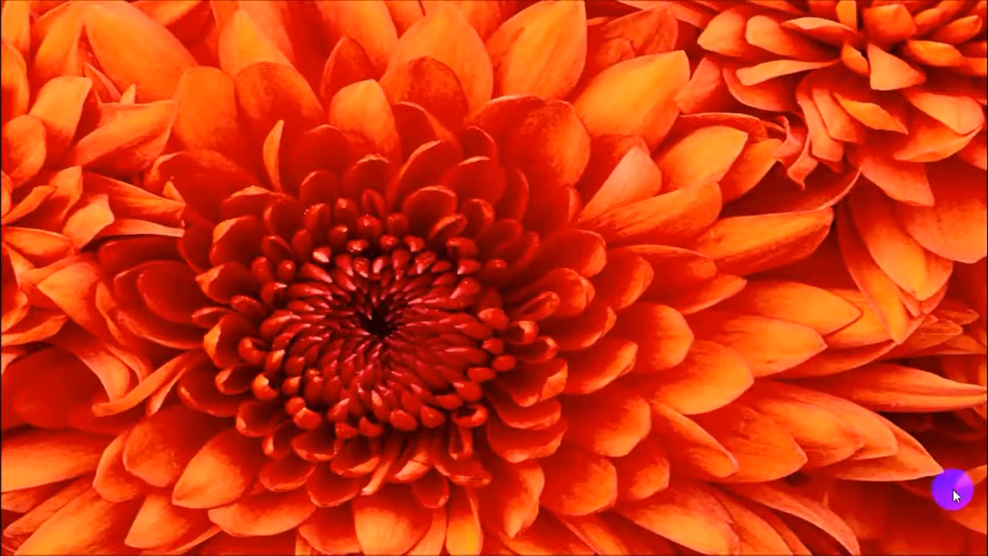
{"action": "mouse_move", "coordinate": [982, 515]}
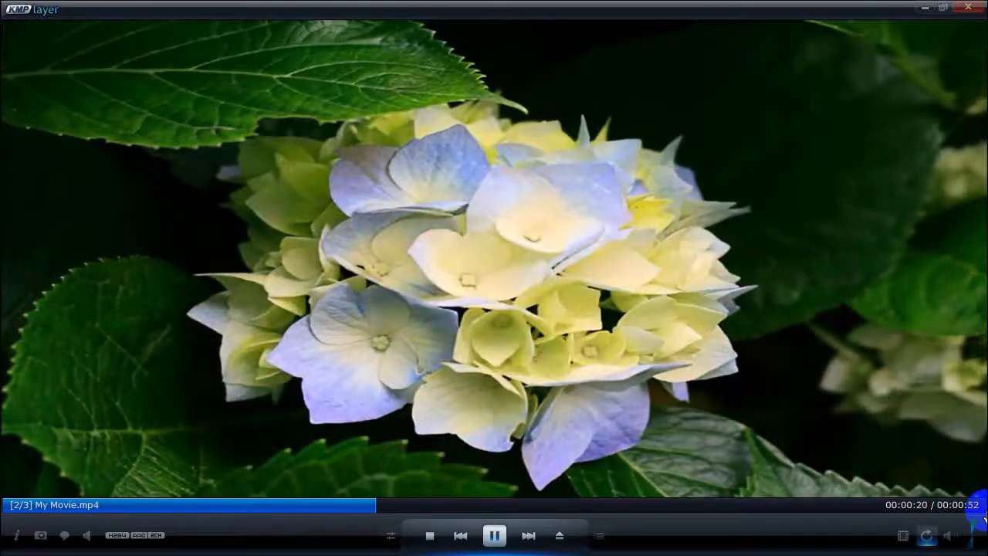
{"action": "double_click", "coordinate": [899, 388]}
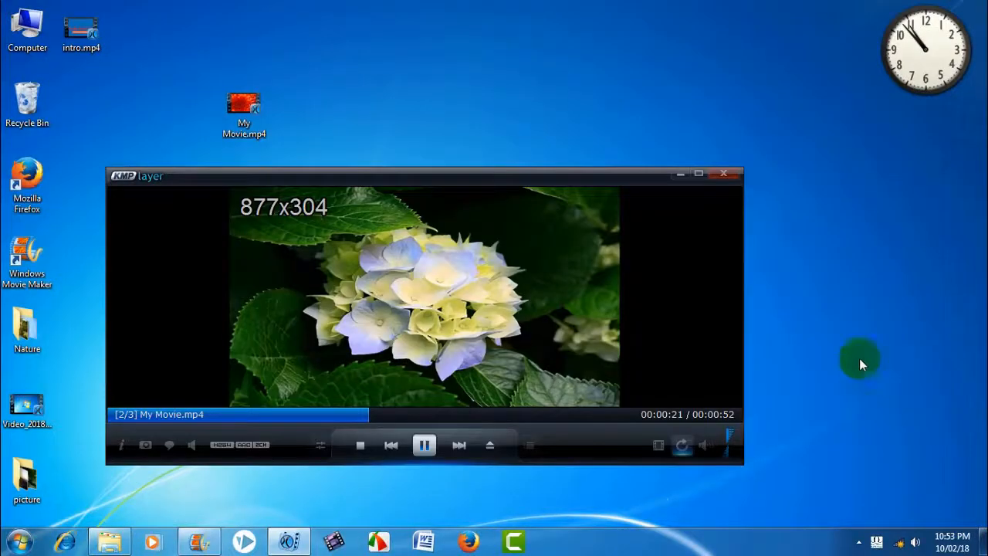
{"action": "left_click_drag", "start_coordinate": [498, 184], "coordinate": [507, 149]}
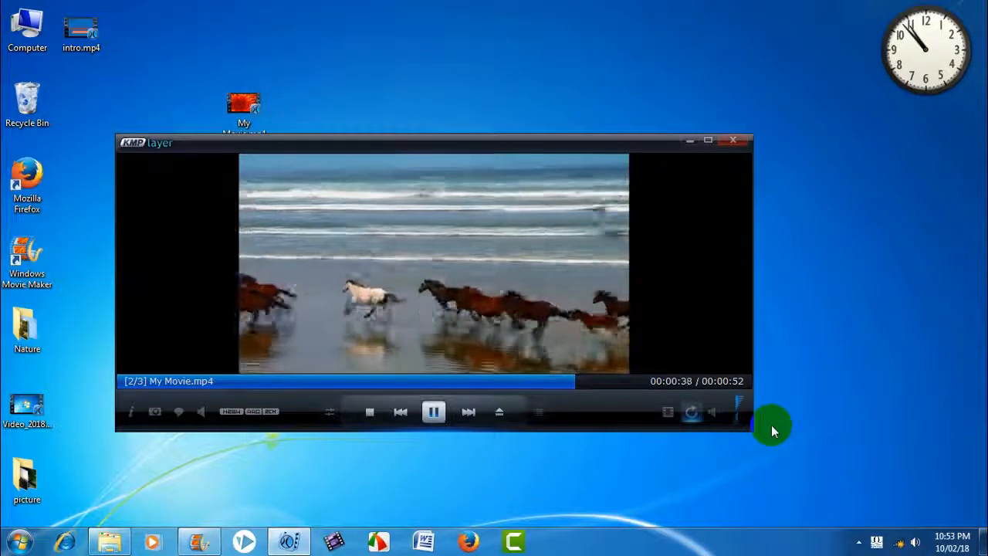
{"action": "double_click", "coordinate": [569, 151]}
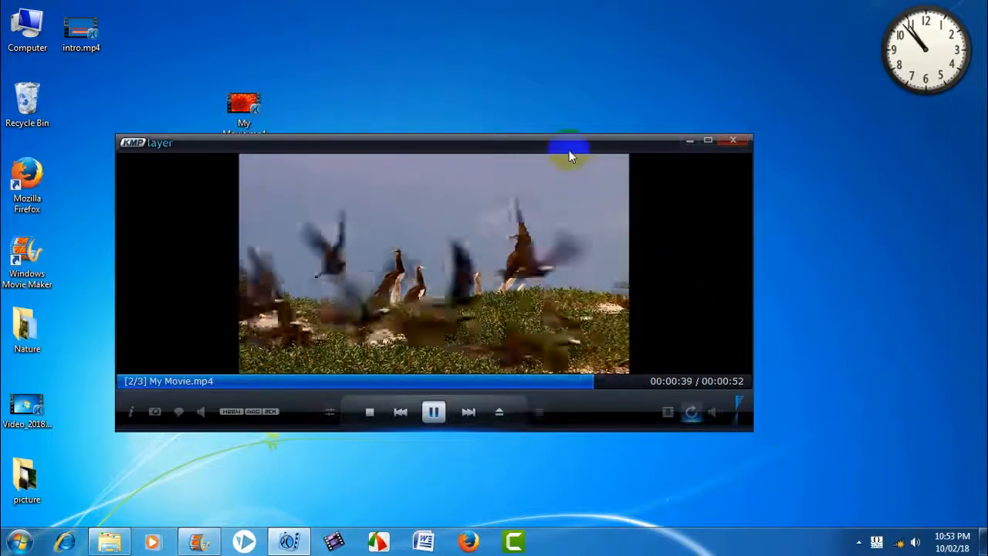